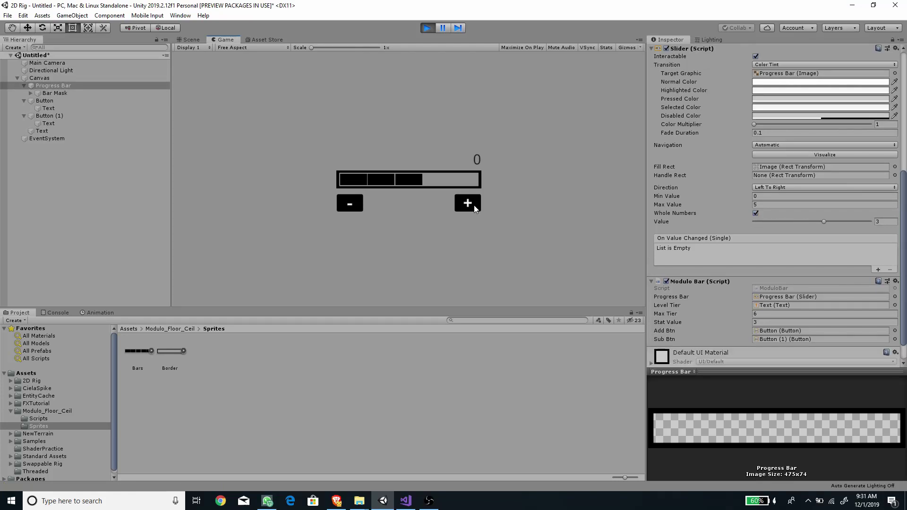
Test the running demo by repeatedly increasing the progress bar with its plus button.
{"action": "left_click", "coordinate": [475, 208]}
{"action": "left_click", "coordinate": [475, 208]}
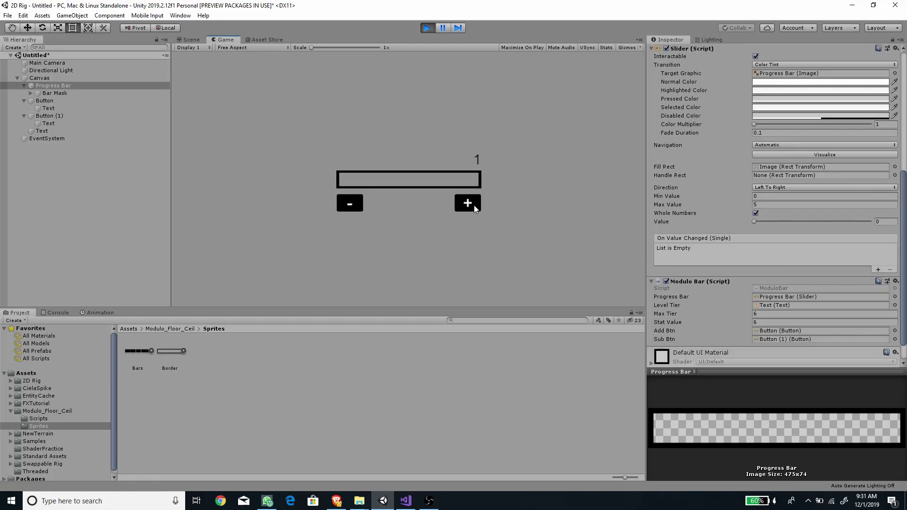
{"action": "left_click", "coordinate": [474, 208]}
{"action": "left_click", "coordinate": [475, 208]}
{"action": "left_click", "coordinate": [475, 208]}
{"action": "left_click", "coordinate": [475, 208]}
{"action": "left_click", "coordinate": [474, 209]}
{"action": "left_click", "coordinate": [474, 208]}
{"action": "left_click", "coordinate": [474, 208]}
{"action": "left_click", "coordinate": [474, 208]}
{"action": "left_click", "coordinate": [474, 208]}
{"action": "left_click", "coordinate": [475, 208]}
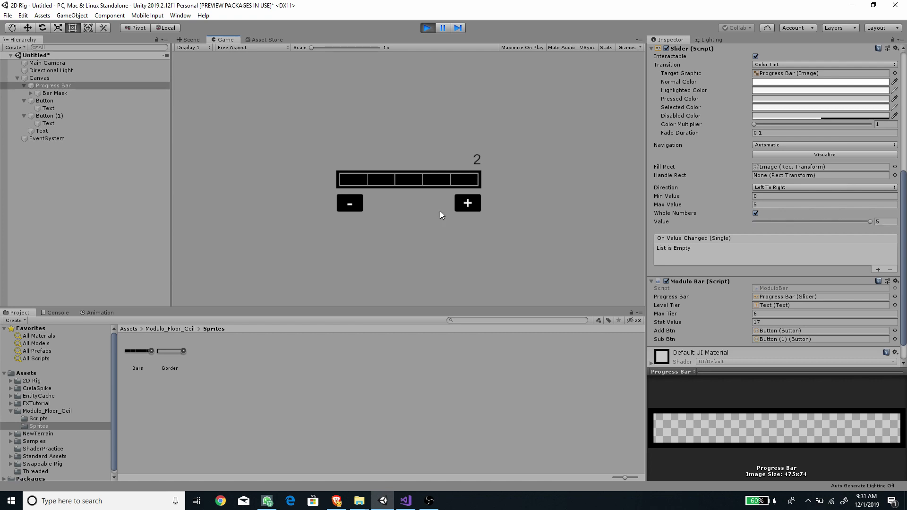
Test the running demo by repeatedly decreasing the progress bar with its minus button.
{"action": "left_click", "coordinate": [352, 207]}
{"action": "left_click", "coordinate": [352, 206]}
{"action": "left_click", "coordinate": [352, 207]}
{"action": "left_click", "coordinate": [352, 207]}
{"action": "left_click", "coordinate": [352, 207]}
{"action": "left_click", "coordinate": [351, 207]}
{"action": "left_click", "coordinate": [353, 208]}
{"action": "left_click", "coordinate": [353, 207]}
{"action": "left_click", "coordinate": [354, 209]}
{"action": "left_click", "coordinate": [354, 210]}
{"action": "left_click", "coordinate": [354, 210]}
{"action": "left_click", "coordinate": [354, 209]}
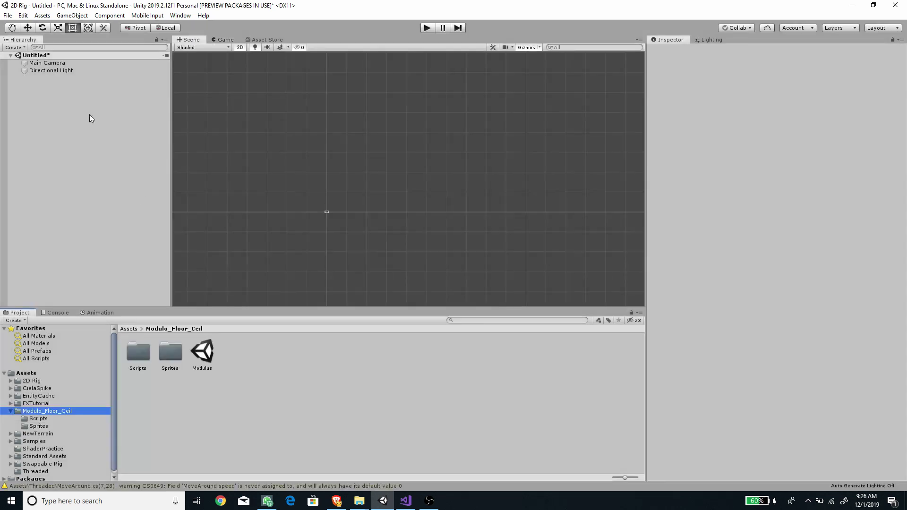
Add a UI Image to the empty scene.
{"action": "right_click", "coordinate": [87, 104]}
{"action": "mouse_move", "coordinate": [126, 263]}
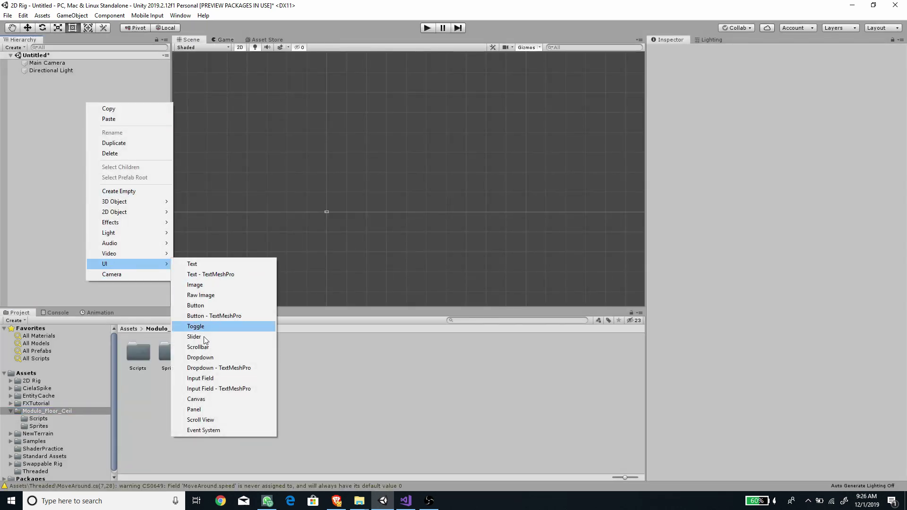
{"action": "left_click", "coordinate": [204, 285]}
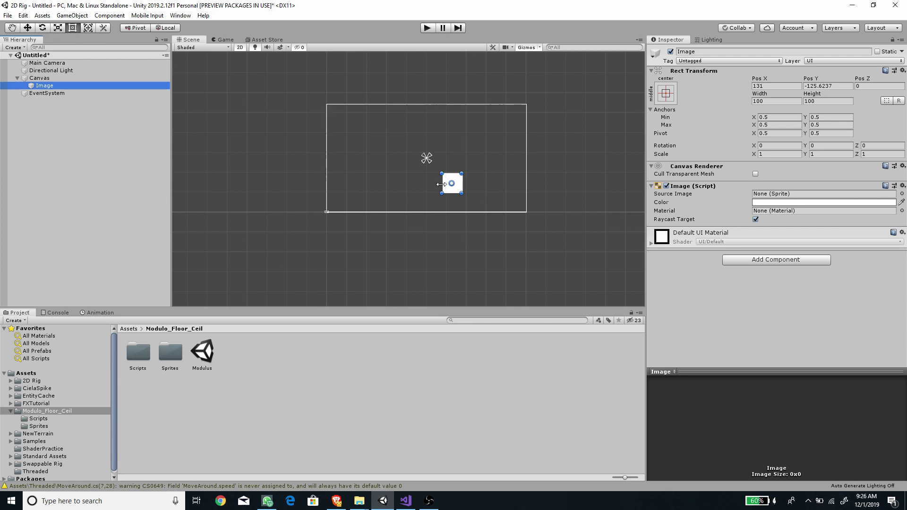
Position the new image at X 0, Y 0 and set its width to 400 and height to 50.
{"action": "left_click", "coordinate": [779, 86]}
{"action": "type", "text": "0"}
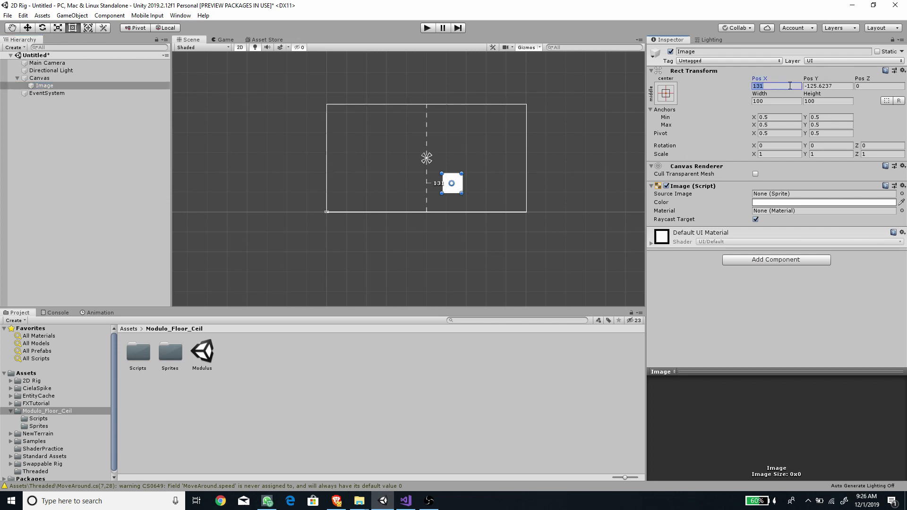
{"action": "left_click", "coordinate": [824, 89]}
{"action": "type", "text": "0"}
{"action": "left_click", "coordinate": [770, 101]}
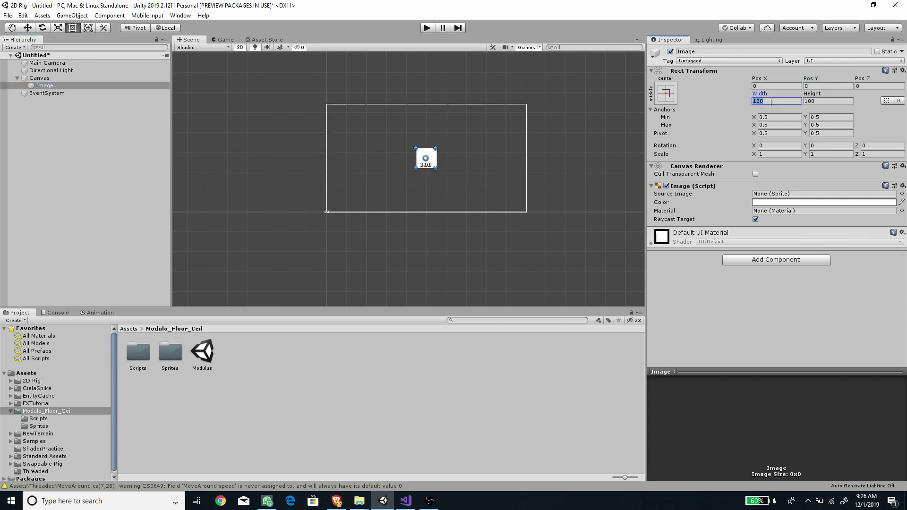
{"action": "type", "text": "400"}
{"action": "left_click", "coordinate": [818, 101]}
{"action": "type", "text": "50"}
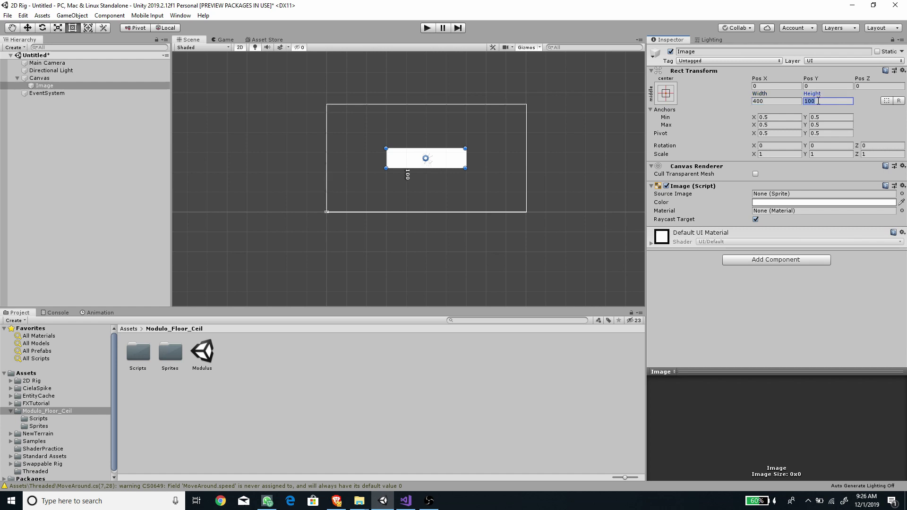
Rename the image object as "Progress Bar".
{"action": "left_click", "coordinate": [715, 49]}
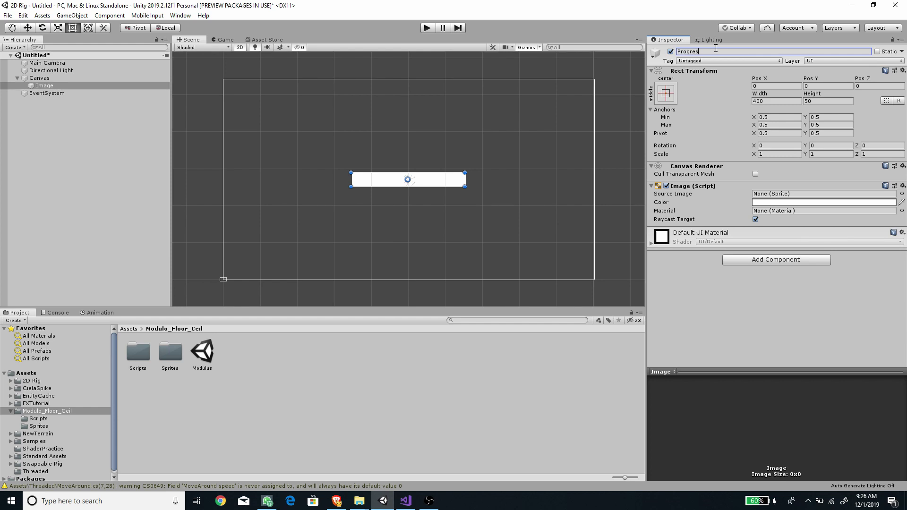
{"action": "type", "text": "Progress BAr"}
{"action": "key", "text": "Return"}
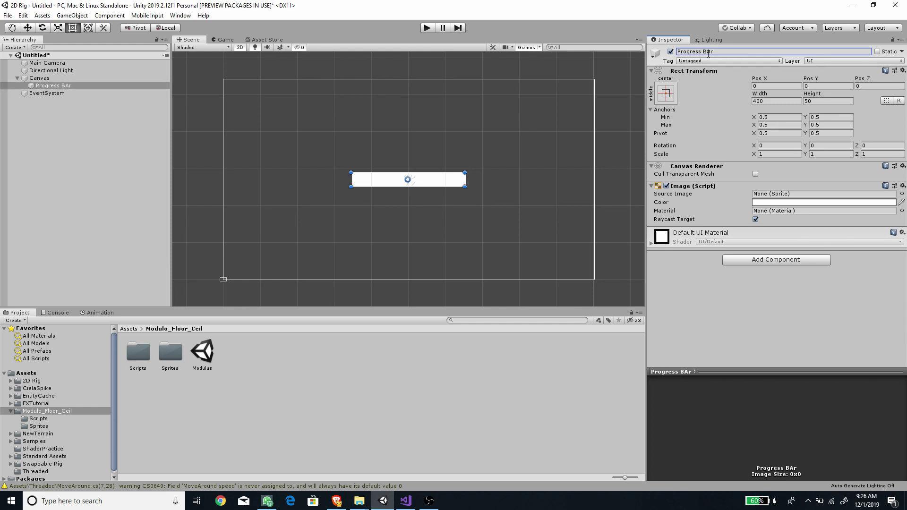
{"action": "type", "text": "ar"}
{"action": "key", "text": "Return"}
Add a Slider component to Progress Bar and remove its Image component.
{"action": "left_click", "coordinate": [768, 261]}
{"action": "type", "text": "sli"}
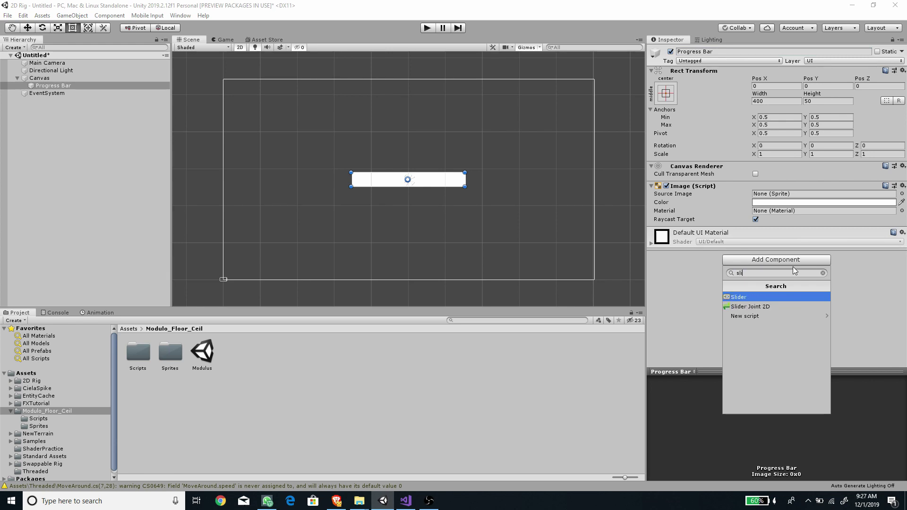
{"action": "type", "text": "de"}
{"action": "key", "text": "Return"}
{"action": "scroll", "coordinate": [737, 238], "scroll_direction": "down", "scroll_amount": 2}
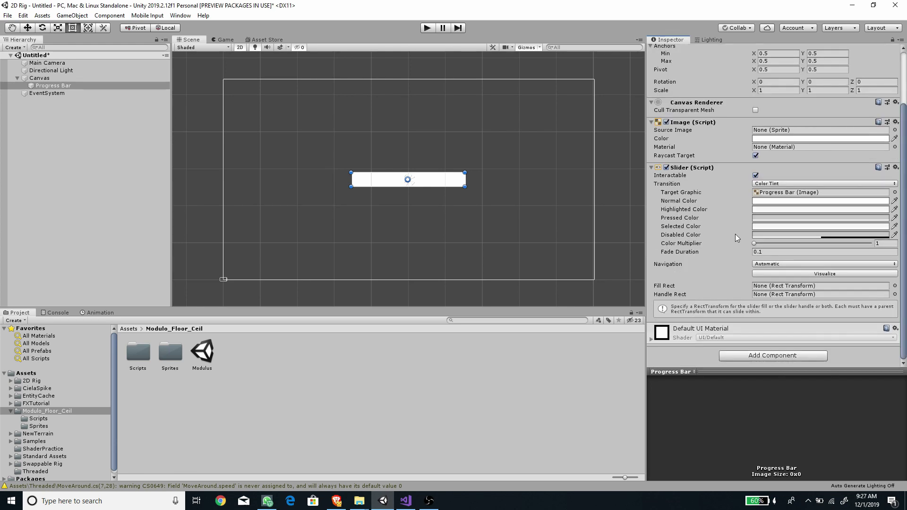
{"action": "right_click", "coordinate": [699, 124]}
{"action": "left_click", "coordinate": [719, 141]}
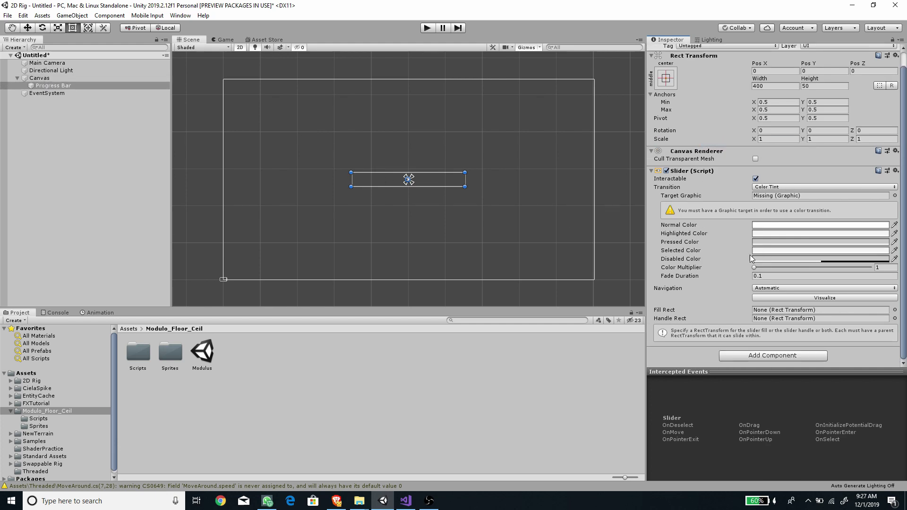
Create a child UI Image named "Bar Mask" under Progress Bar and stretch it in both directions to fill its parent.
{"action": "right_click", "coordinate": [72, 86]}
{"action": "mouse_move", "coordinate": [110, 245]}
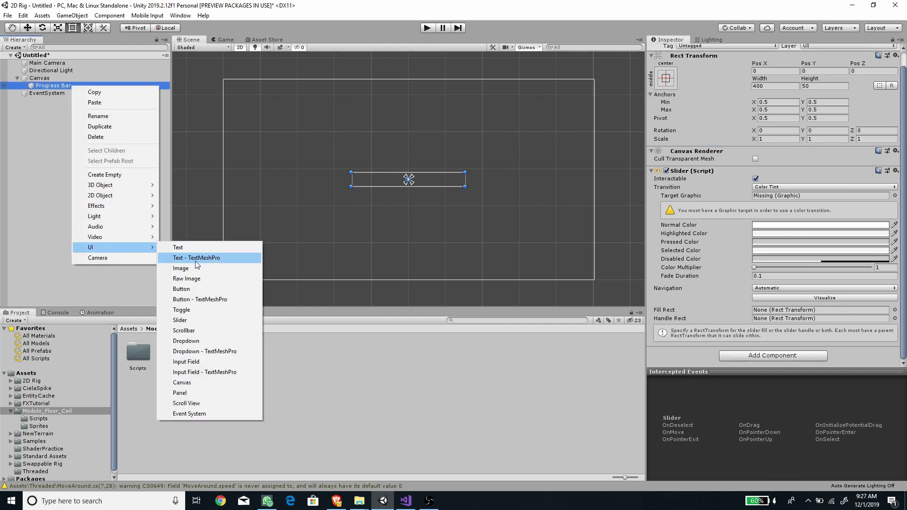
{"action": "left_click", "coordinate": [196, 268]}
{"action": "left_click", "coordinate": [718, 50]}
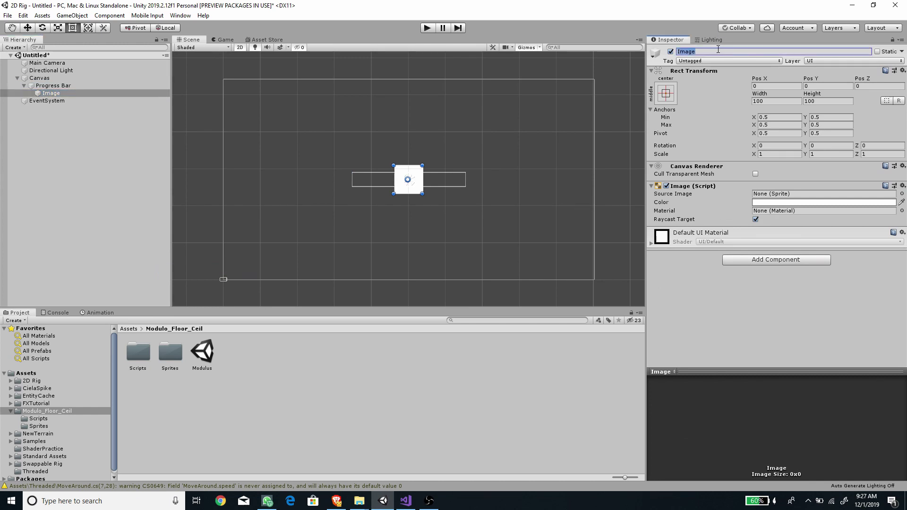
{"action": "type", "text": "Bar Mask"}
{"action": "key", "text": "Return"}
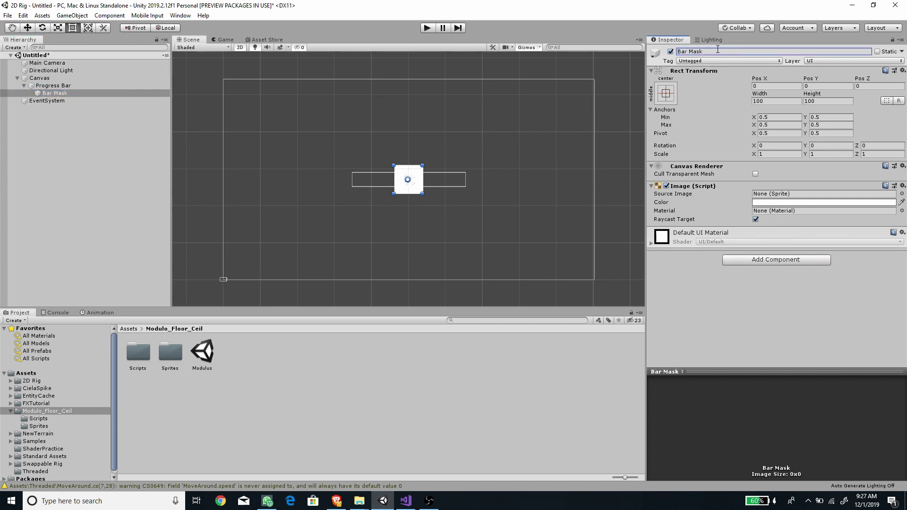
{"action": "left_click", "coordinate": [669, 94]}
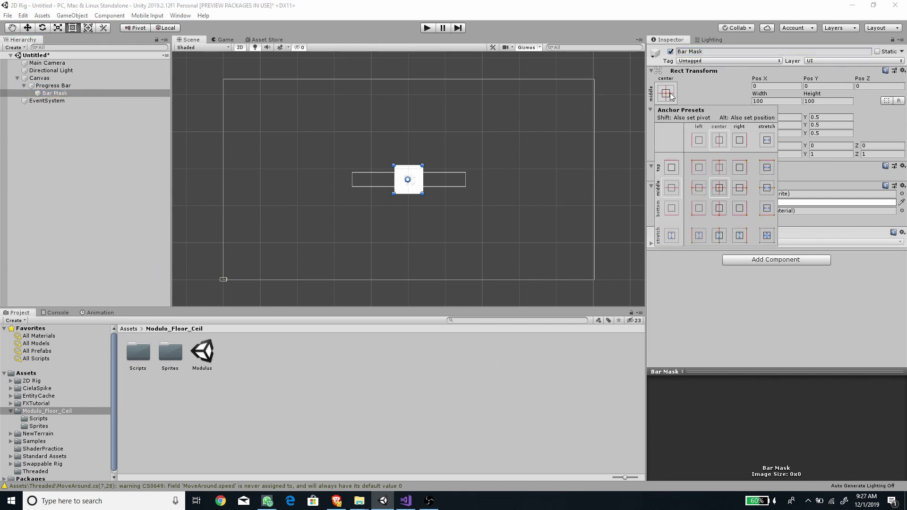
{"action": "left_click", "coordinate": [766, 236], "text": "alt"}
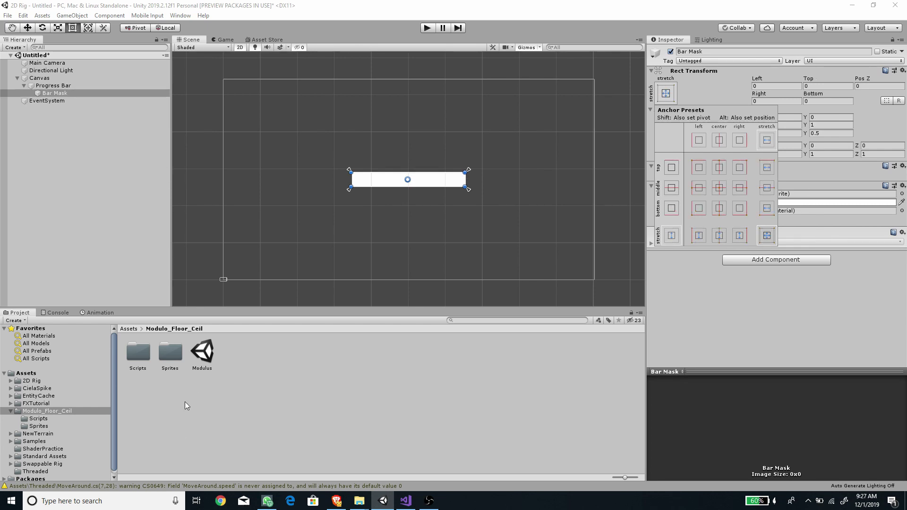
Open the Sprites folder and inspect the Bars and Border sprites in enlarged previews.
{"action": "left_click", "coordinate": [173, 359]}
{"action": "double_click", "coordinate": [172, 358]}
{"action": "left_click", "coordinate": [137, 353]}
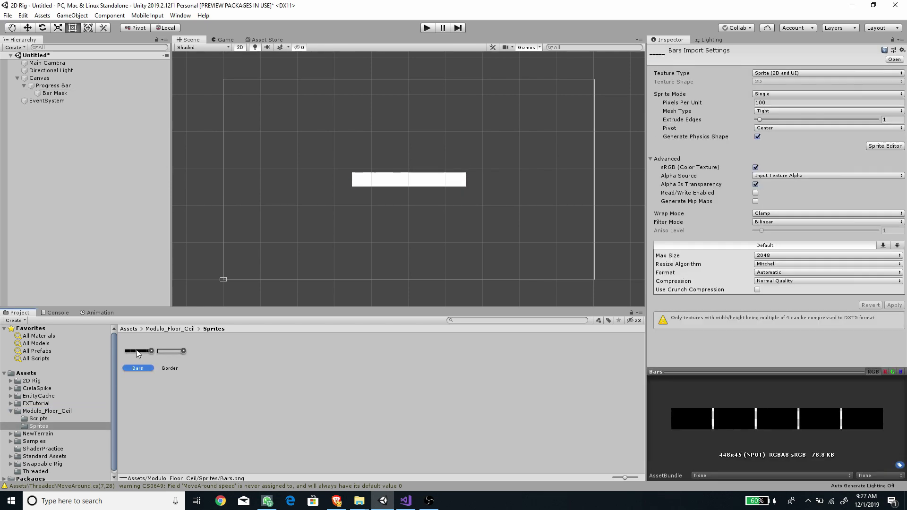
{"action": "right_click", "coordinate": [708, 372]}
{"action": "left_click", "coordinate": [722, 377]}
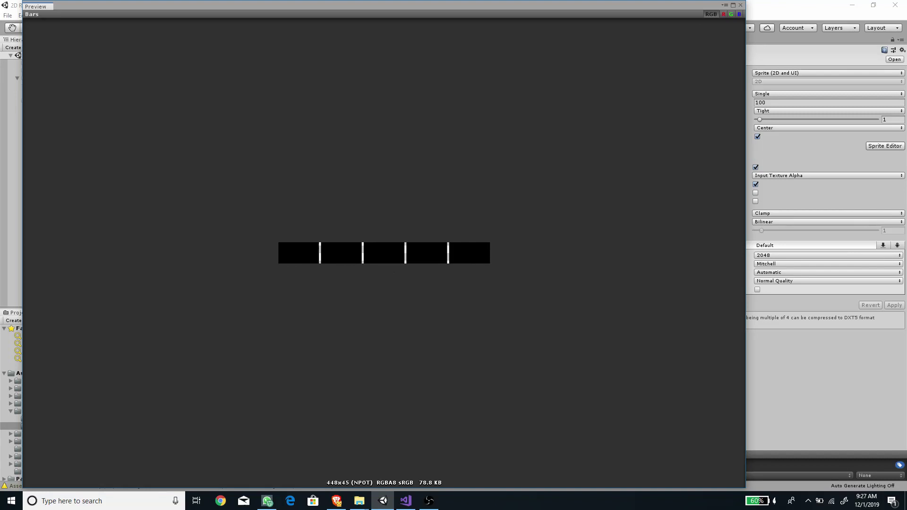
{"action": "left_click", "coordinate": [740, 5]}
{"action": "left_click", "coordinate": [168, 350]}
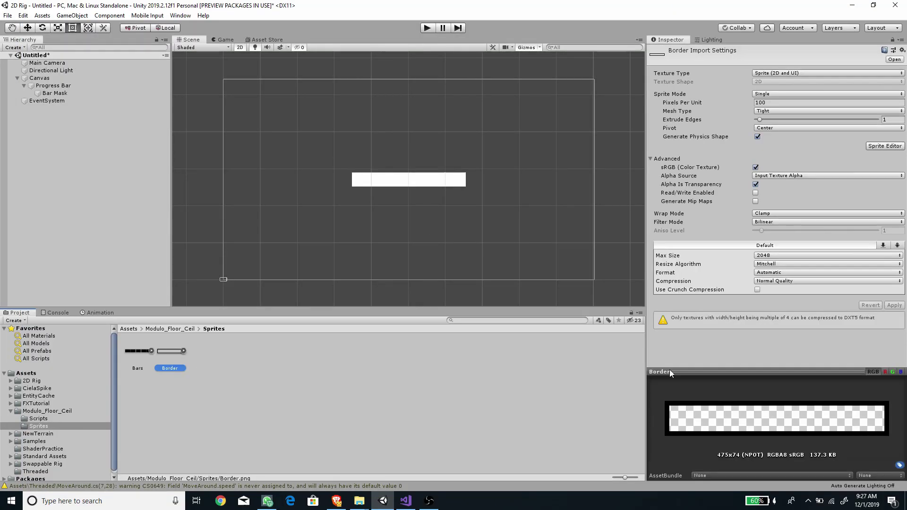
{"action": "right_click", "coordinate": [670, 370]}
{"action": "left_click", "coordinate": [682, 376]}
{"action": "left_click", "coordinate": [741, 5]}
Add an Image component to Progress Bar and move it above the Slider component.
{"action": "left_click", "coordinate": [56, 86]}
{"action": "left_click", "coordinate": [760, 354]}
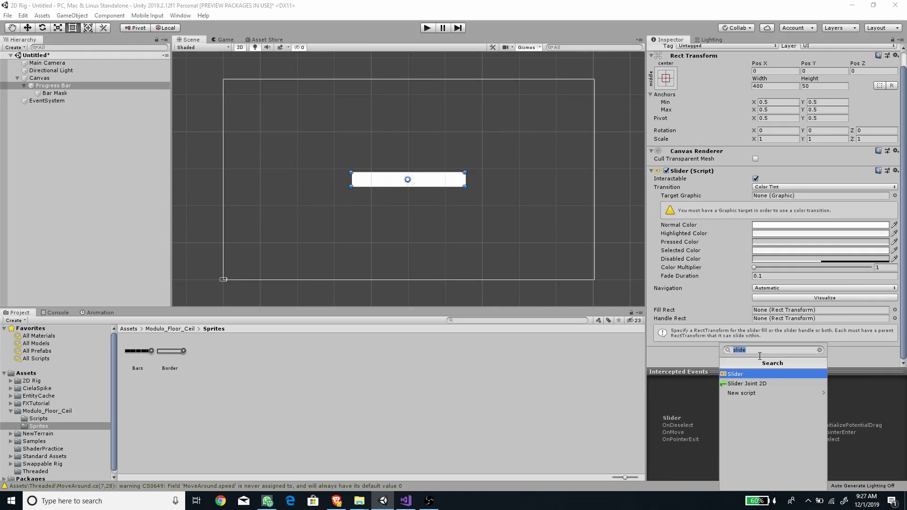
{"action": "type", "text": "image"}
{"action": "key", "text": "Return"}
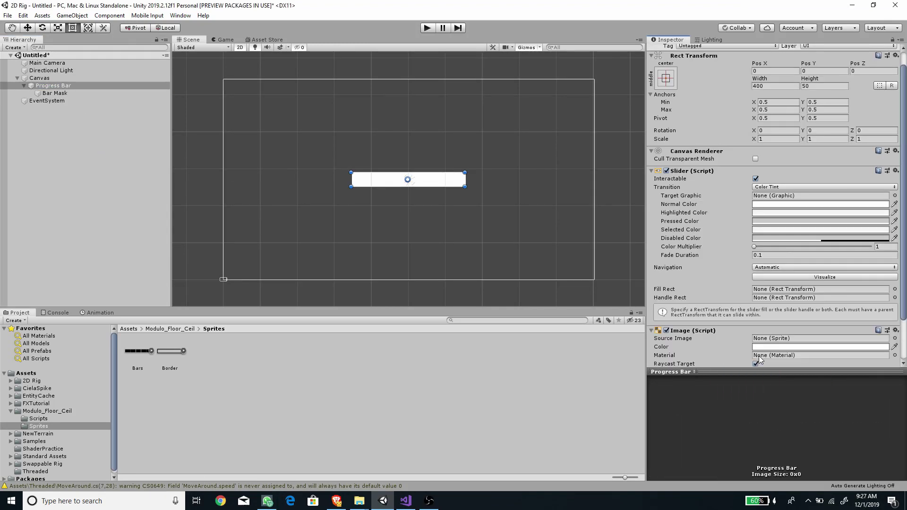
{"action": "right_click", "coordinate": [741, 342]}
{"action": "left_click", "coordinate": [761, 360]}
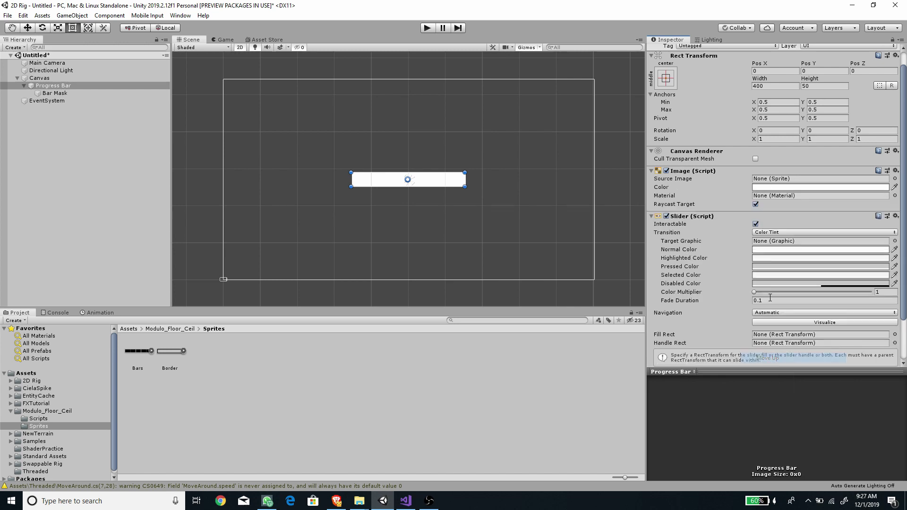
Assign the Border sprite as Progress Bar's source image and the Bars sprite as Bar Mask's source image.
{"action": "left_click_drag", "start_coordinate": [174, 360], "coordinate": [764, 178]}
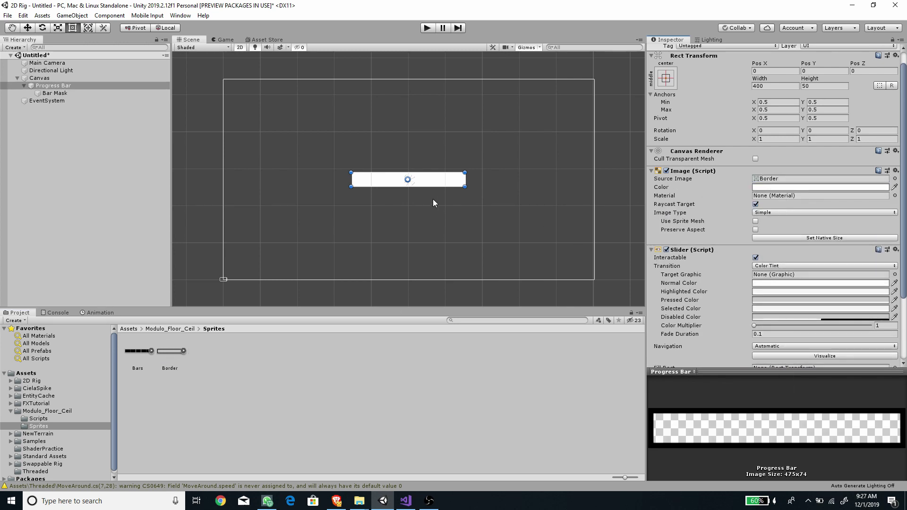
{"action": "scroll", "coordinate": [432, 199], "scroll_direction": "up", "scroll_amount": 2}
{"action": "left_click", "coordinate": [55, 93]}
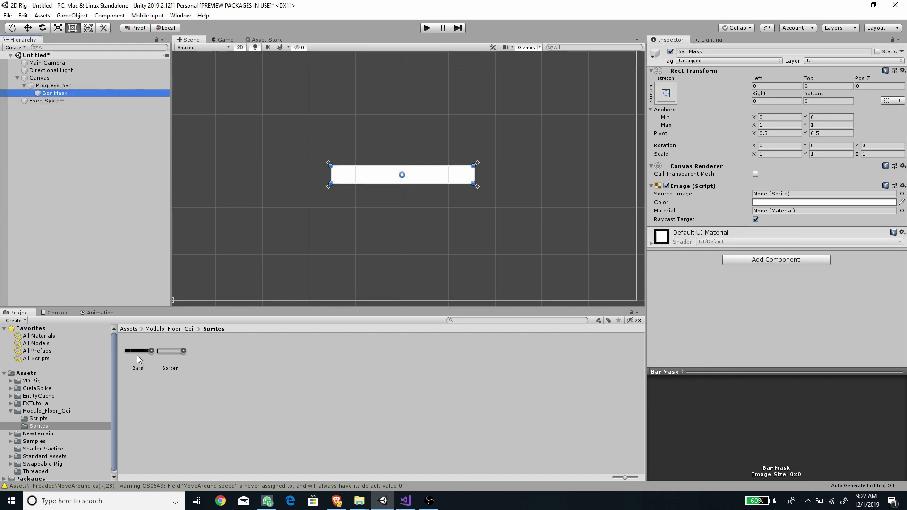
{"action": "left_click_drag", "start_coordinate": [137, 355], "coordinate": [786, 193]}
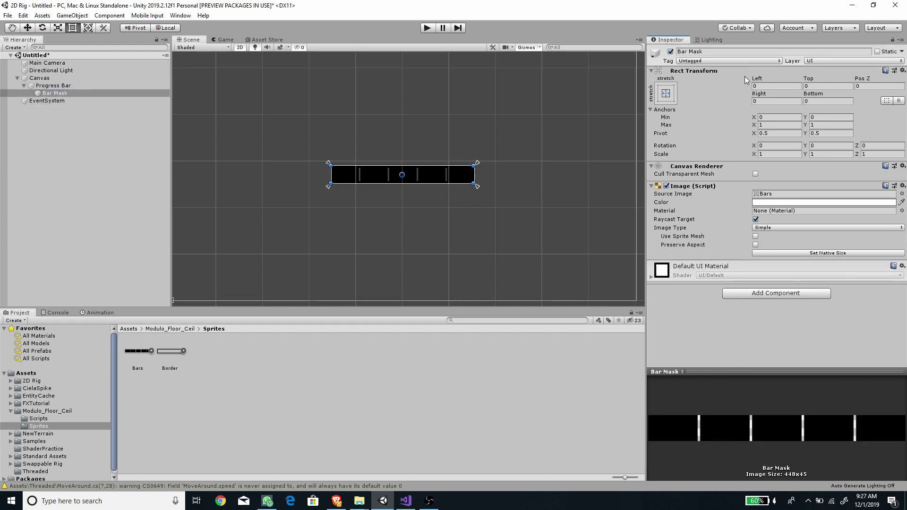
Set Bar Mask's Left, Right, Top and Bottom offsets to 10 so it sits inside the border.
{"action": "scroll", "coordinate": [430, 188], "scroll_direction": "up", "scroll_amount": 1}
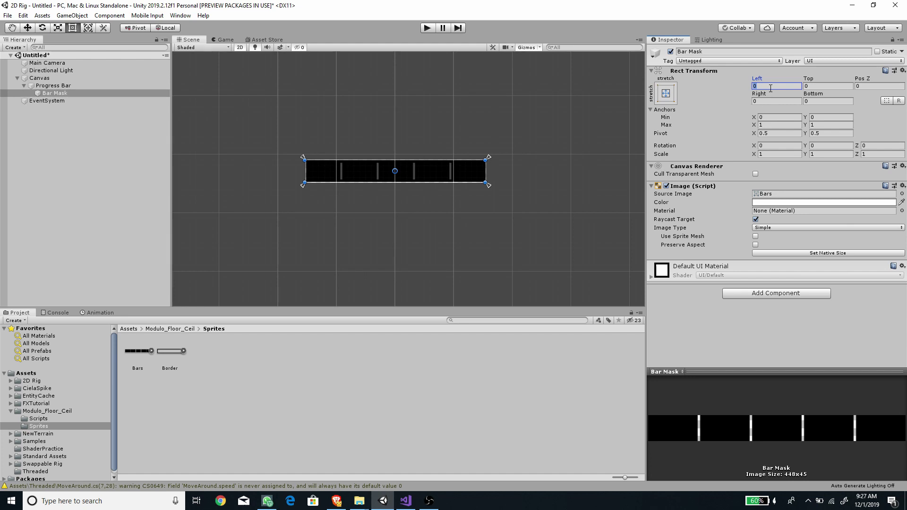
{"action": "type", "text": "15"}
{"action": "key", "text": "BackSpace"}
{"action": "type", "text": "0"}
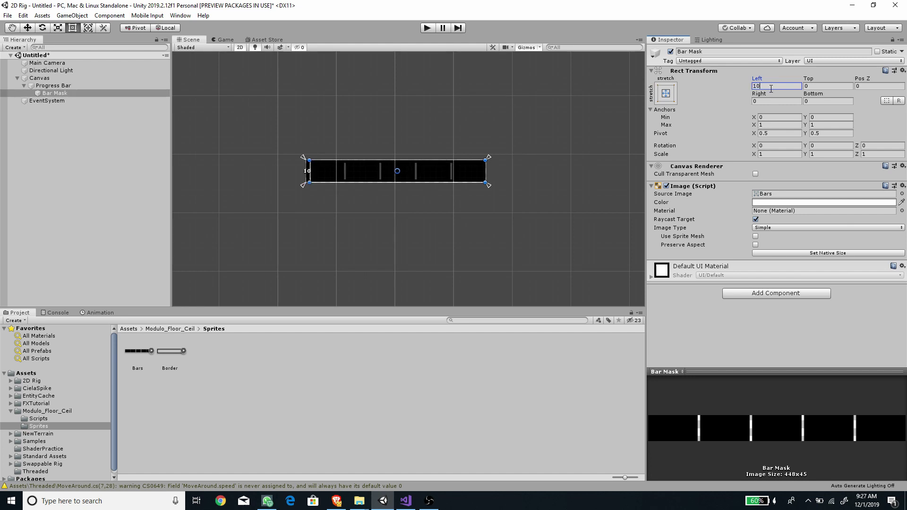
{"action": "left_click", "coordinate": [769, 101]}
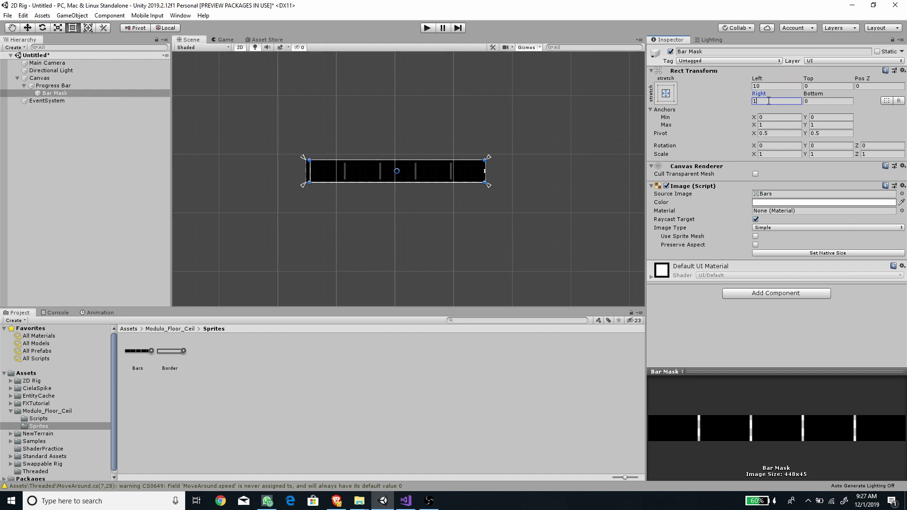
{"action": "type", "text": "10"}
{"action": "left_click", "coordinate": [431, 228]}
{"action": "scroll", "coordinate": [410, 250], "scroll_direction": "up", "scroll_amount": 2}
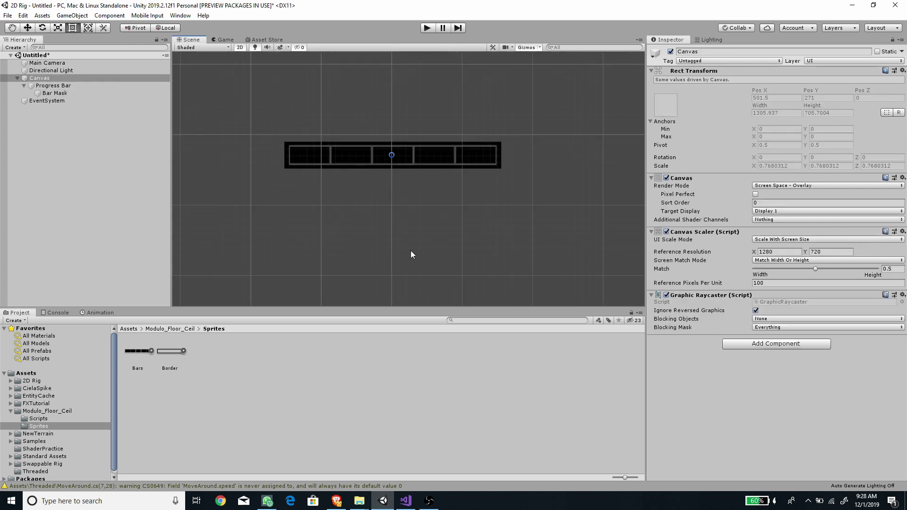
Create a child UI Image under Bar Mask and stretch it in both directions to fill the mask.
{"action": "left_click", "coordinate": [66, 94]}
{"action": "right_click", "coordinate": [67, 95]}
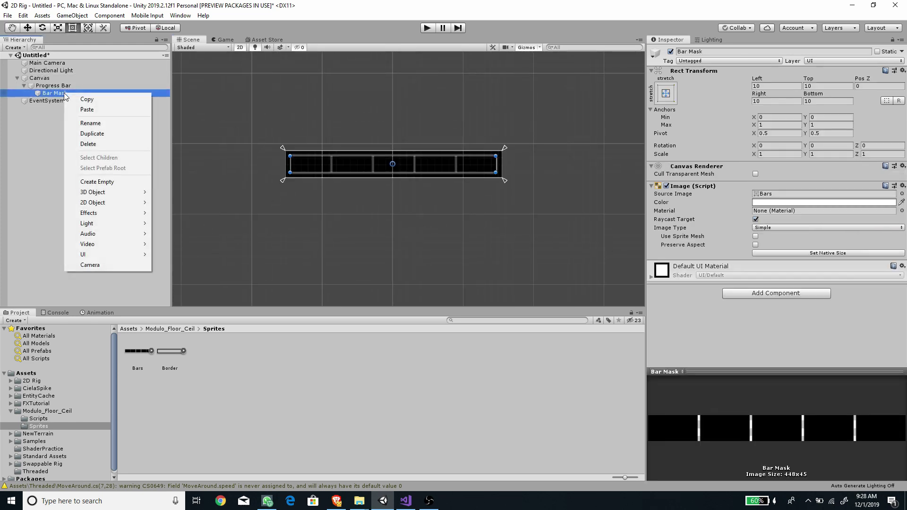
{"action": "mouse_move", "coordinate": [87, 255]}
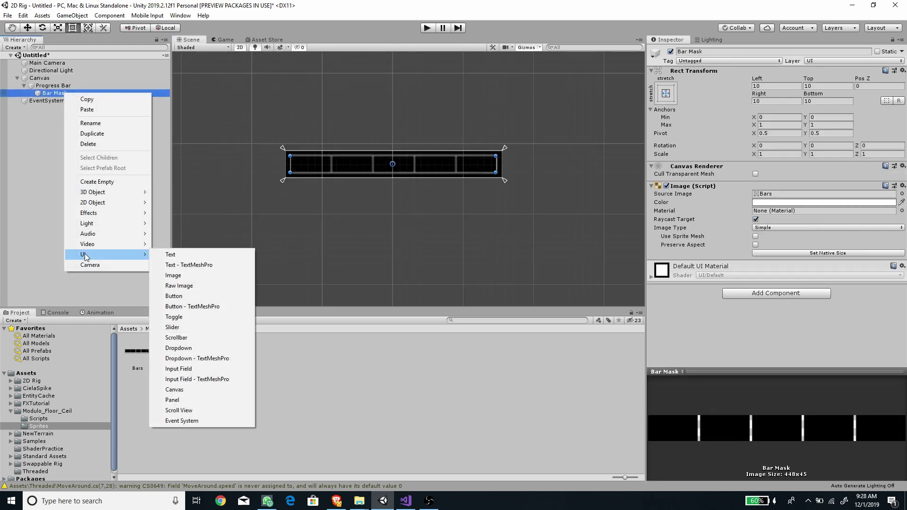
{"action": "left_click", "coordinate": [172, 275]}
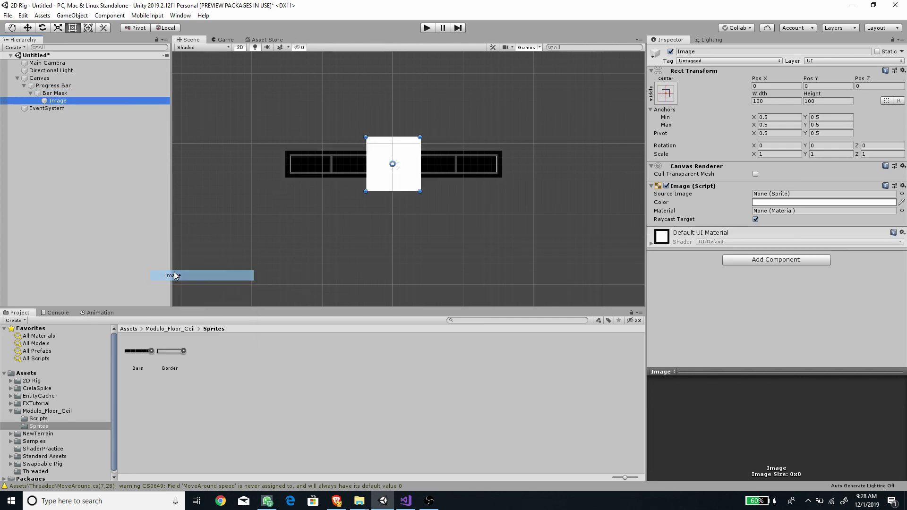
{"action": "left_click", "coordinate": [671, 86]}
{"action": "left_click", "coordinate": [767, 234], "text": "alt"}
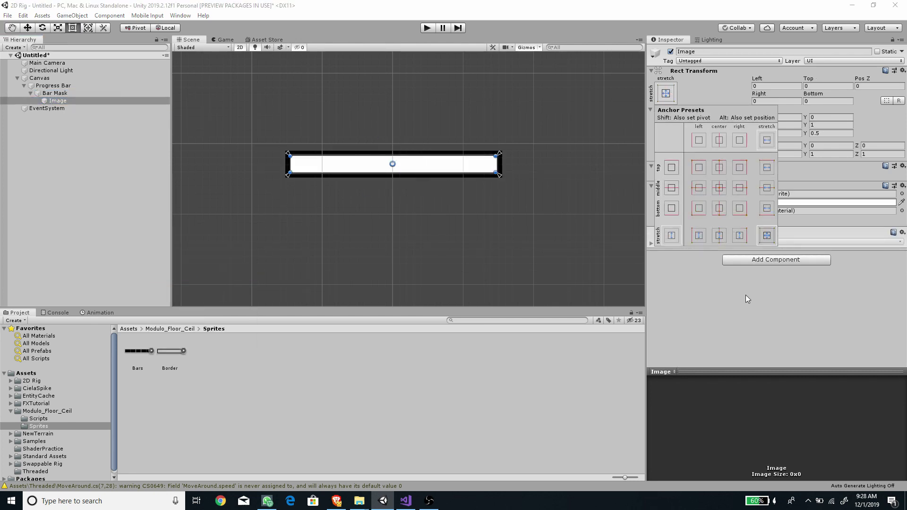
Assign the Image under Bar Mask as the Fill Rect of Progress Bar's Slider and try the slider's value.
{"action": "left_click", "coordinate": [42, 89]}
{"action": "left_click", "coordinate": [58, 87]}
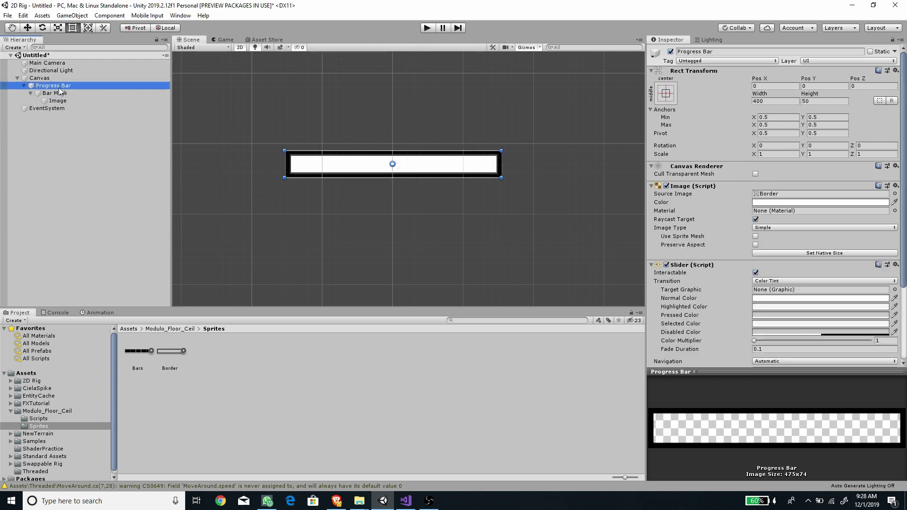
{"action": "left_click_drag", "start_coordinate": [57, 101], "coordinate": [770, 299]}
{"action": "scroll", "coordinate": [745, 303], "scroll_direction": "down", "scroll_amount": 3}
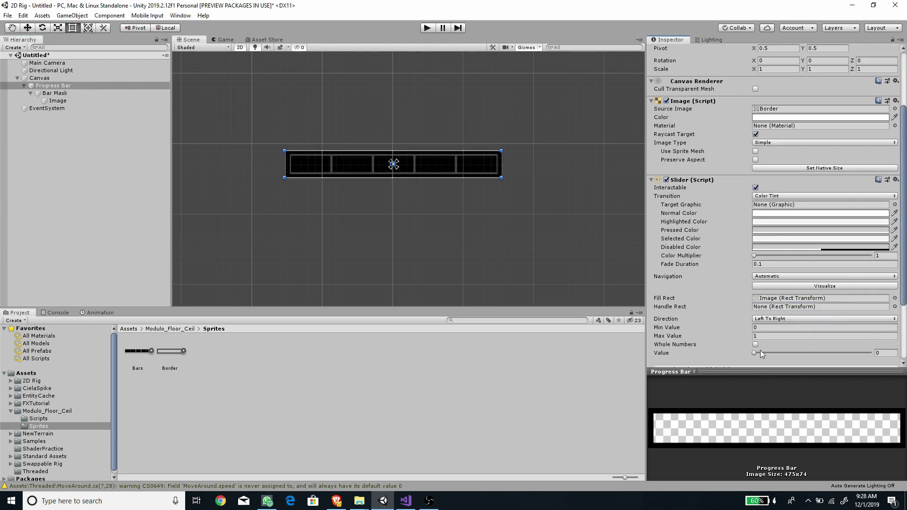
{"action": "left_click_drag", "start_coordinate": [760, 352], "coordinate": [639, 362]}
Add a Mask component to Bar Mask and turn off Show Mask Graphic.
{"action": "left_click", "coordinate": [53, 93]}
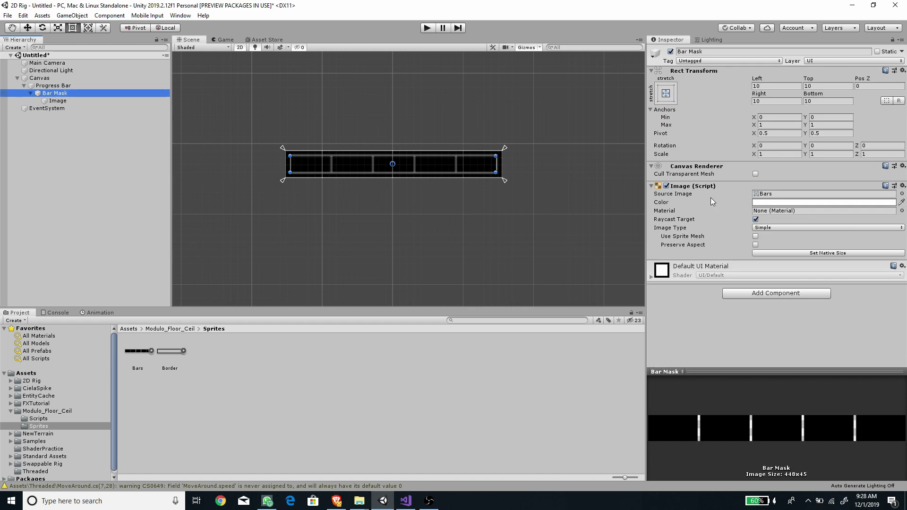
{"action": "left_click", "coordinate": [778, 292]}
{"action": "type", "text": "mask"}
{"action": "key", "text": "Return"}
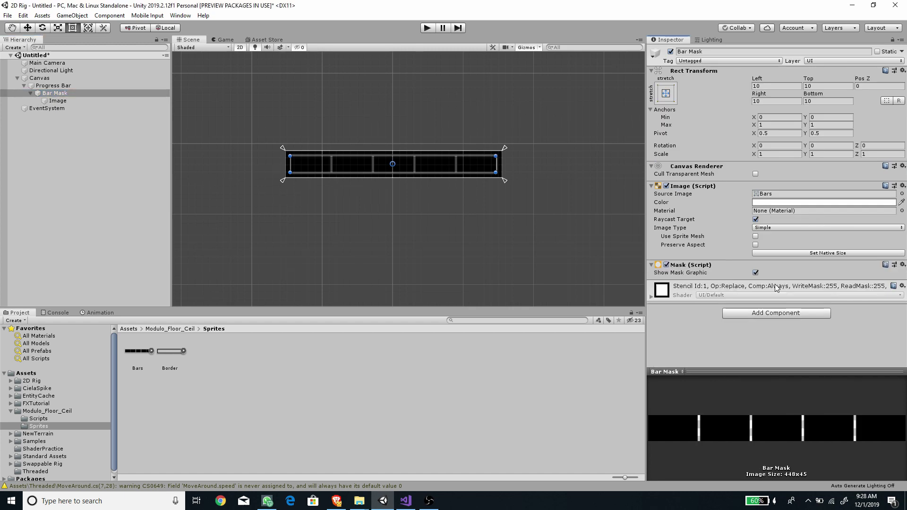
{"action": "left_click", "coordinate": [756, 272]}
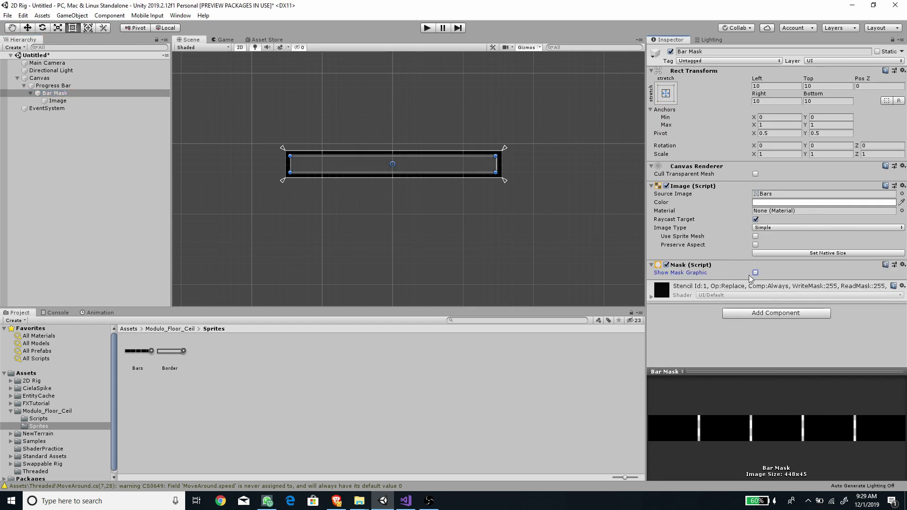
Set Progress Bar's slider value to 1 and colour the fill Image black.
{"action": "left_click", "coordinate": [71, 101]}
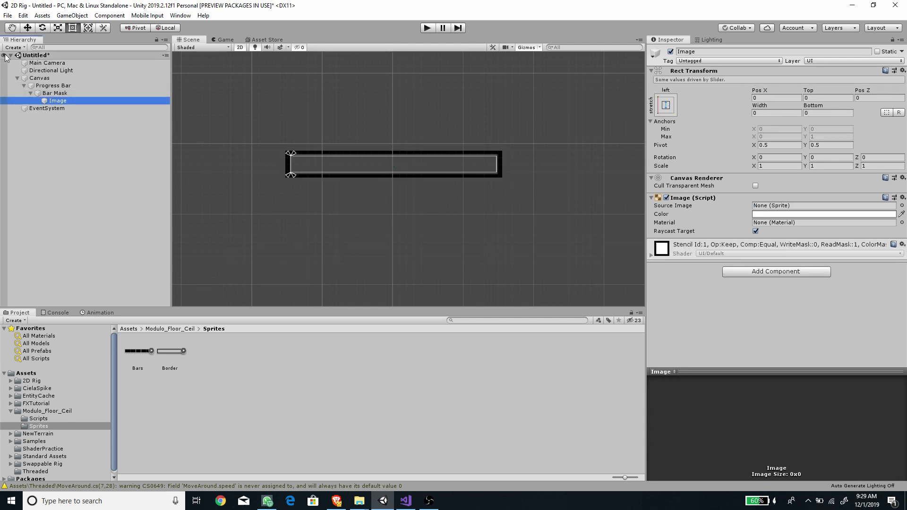
{"action": "left_click", "coordinate": [54, 85]}
{"action": "scroll", "coordinate": [756, 331], "scroll_direction": "down", "scroll_amount": 5}
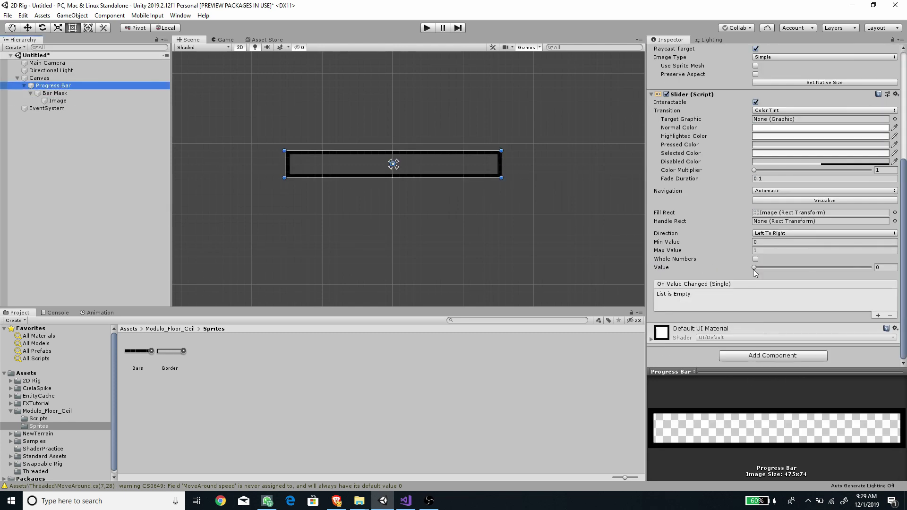
{"action": "left_click_drag", "start_coordinate": [754, 267], "coordinate": [799, 258]}
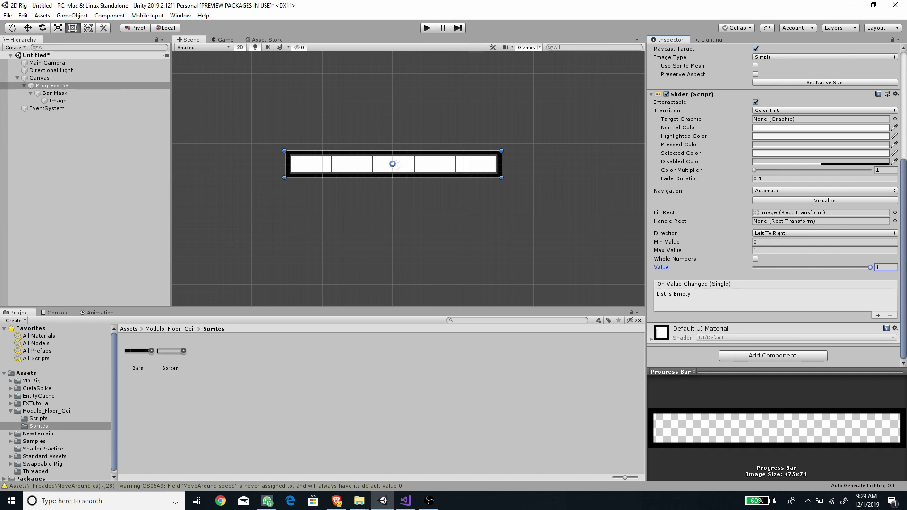
{"action": "double_click", "coordinate": [803, 212]}
{"action": "left_click", "coordinate": [803, 214]}
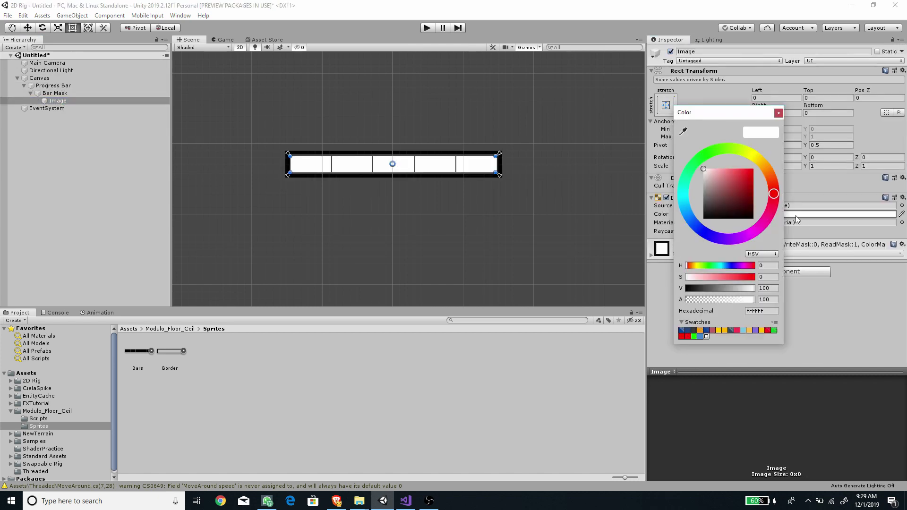
{"action": "left_click_drag", "start_coordinate": [721, 203], "coordinate": [650, 270]}
{"action": "left_click", "coordinate": [778, 113]}
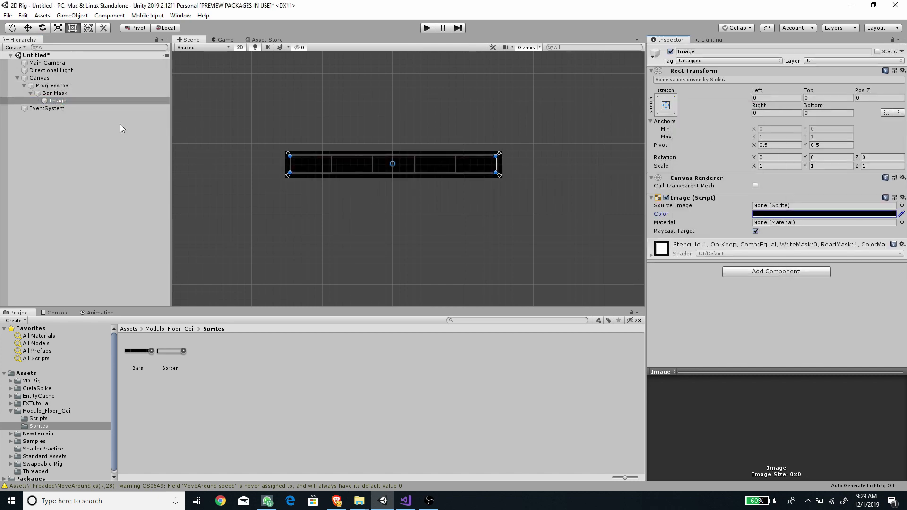
Create a UI Button under Canvas and set its width to 75.
{"action": "left_click", "coordinate": [39, 78]}
{"action": "right_click", "coordinate": [40, 78]}
{"action": "mouse_move", "coordinate": [84, 241]}
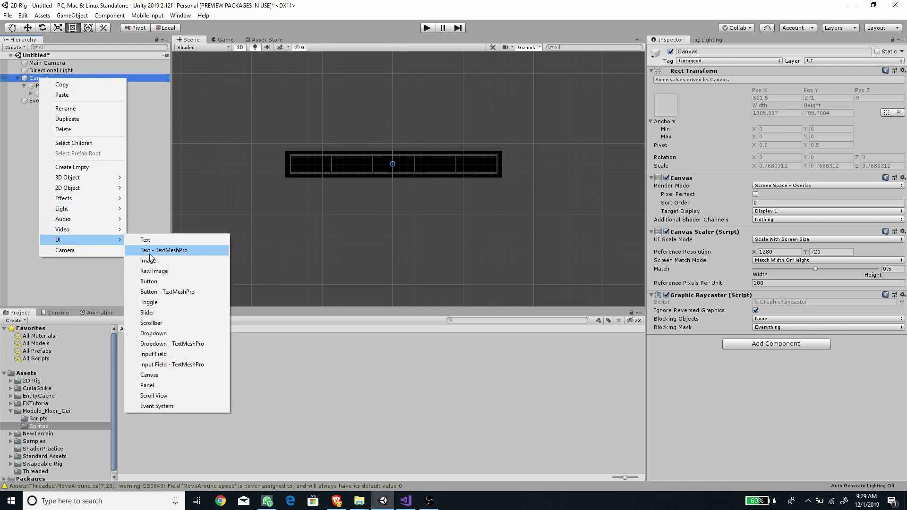
{"action": "left_click", "coordinate": [155, 284]}
{"action": "left_click", "coordinate": [765, 102]}
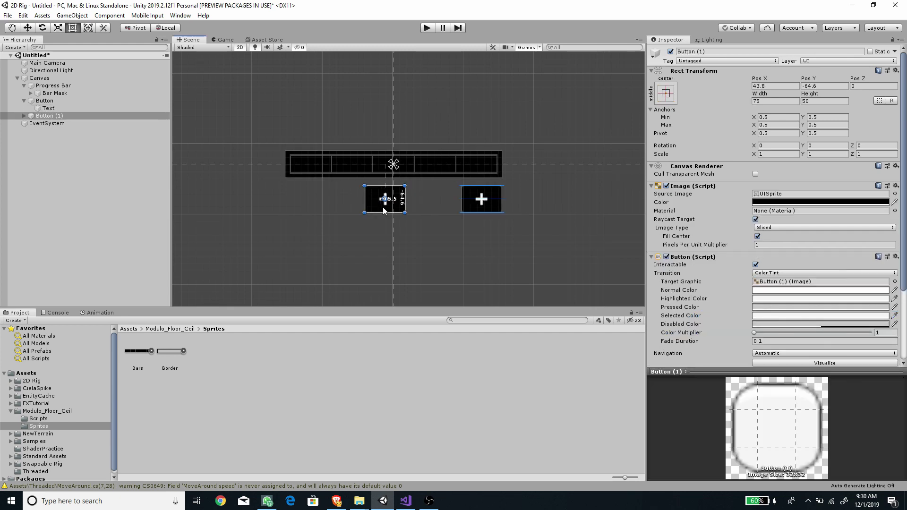
Place the duplicated button below the progress bar's left end and change its label text to "-".
{"action": "left_click_drag", "start_coordinate": [383, 206], "coordinate": [309, 213]}
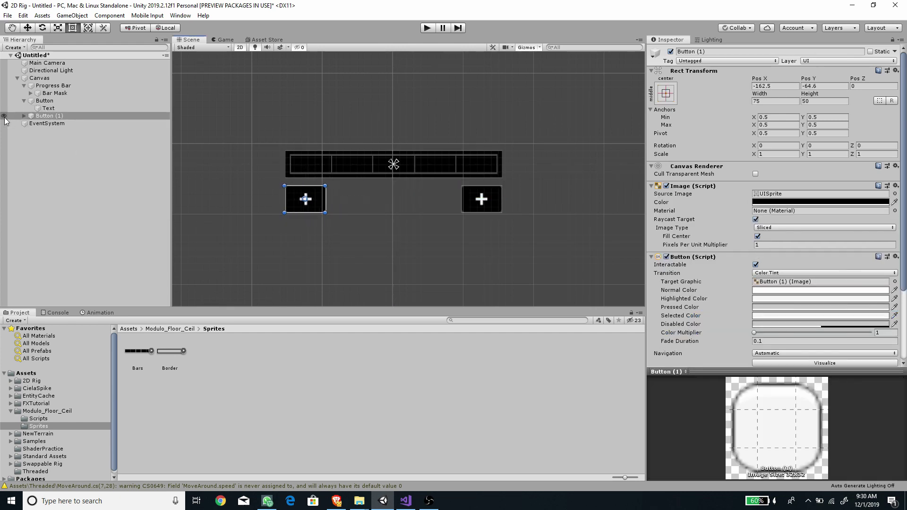
{"action": "left_click", "coordinate": [24, 116]}
{"action": "left_click", "coordinate": [48, 123]}
{"action": "left_click", "coordinate": [722, 202]}
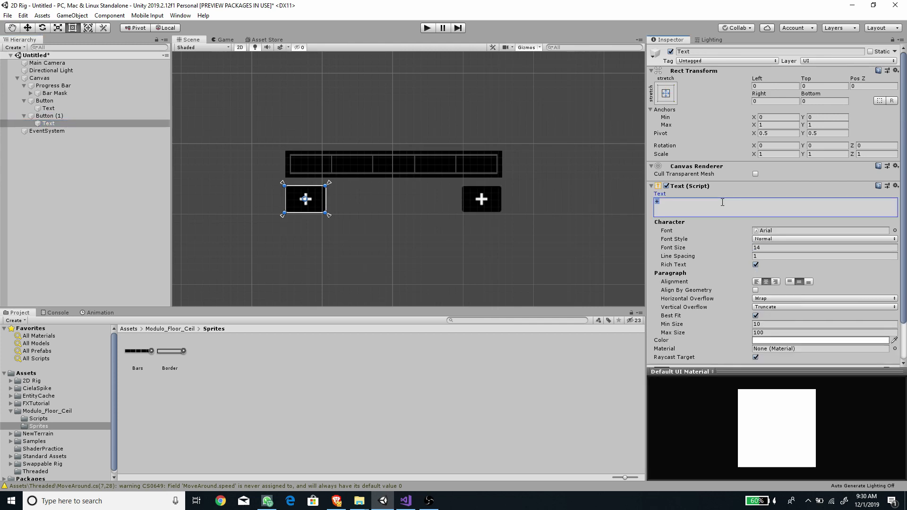
{"action": "type", "text": "-"}
{"action": "left_click", "coordinate": [395, 256]}
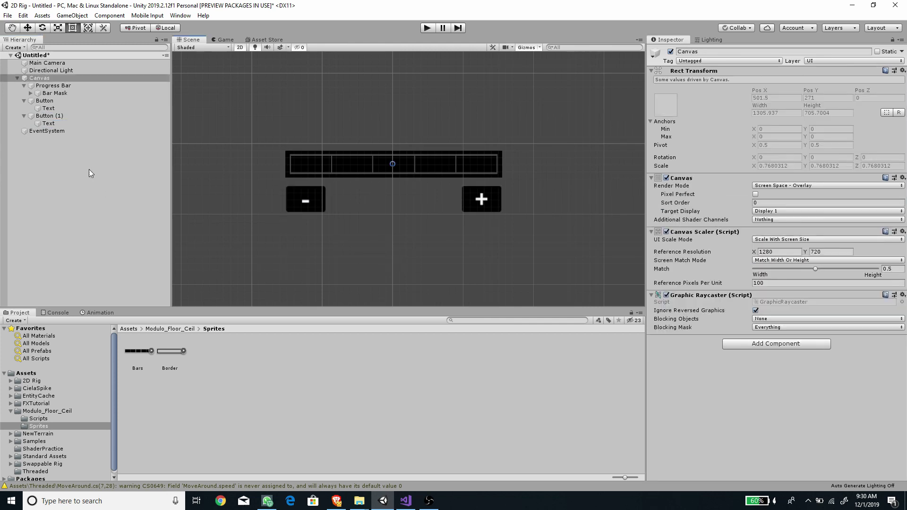
Create a UI Text under Canvas and place it just above the progress bar's right end.
{"action": "right_click", "coordinate": [54, 79]}
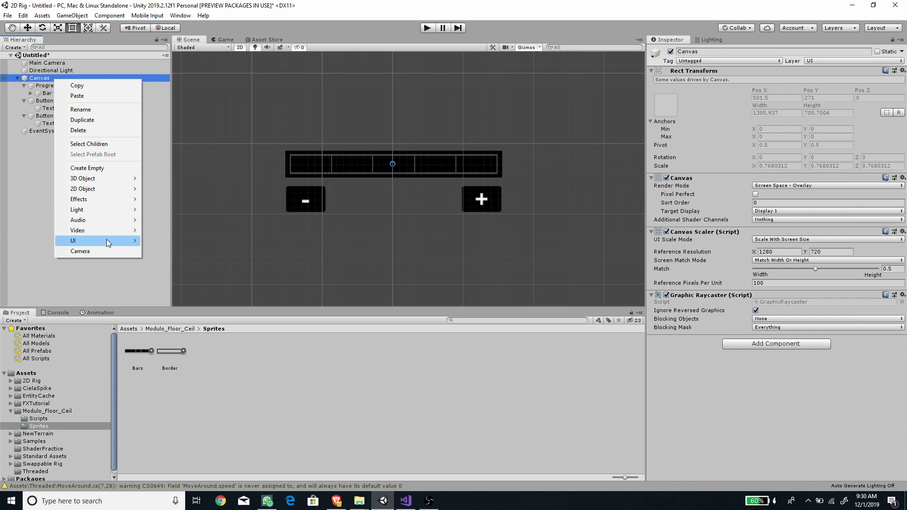
{"action": "mouse_move", "coordinate": [108, 242]}
{"action": "left_click", "coordinate": [161, 241]}
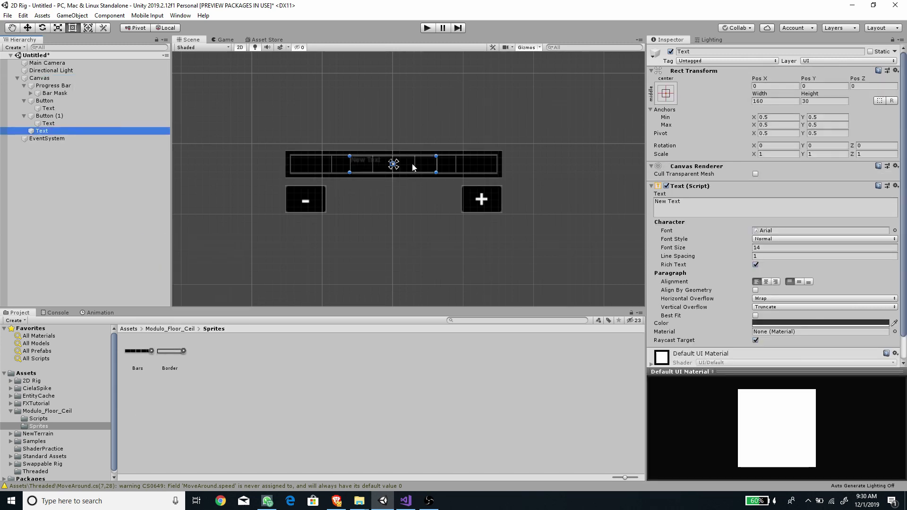
{"action": "left_click_drag", "start_coordinate": [412, 166], "coordinate": [484, 119]}
Enable Best Fit on the new text, align it right and vertically centred, and set its content to 0.
{"action": "left_click", "coordinate": [756, 316]}
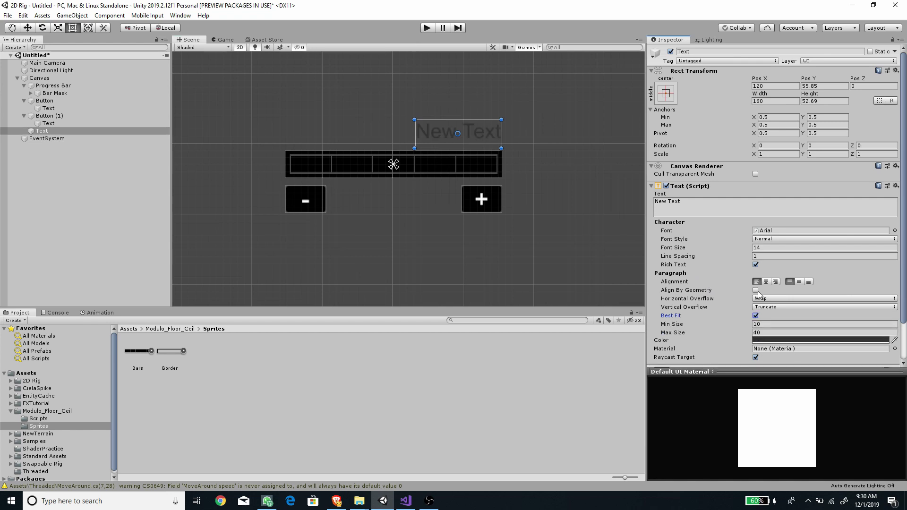
{"action": "left_click", "coordinate": [775, 282]}
{"action": "left_click", "coordinate": [799, 281]}
{"action": "left_click", "coordinate": [705, 204]}
{"action": "type", "text": "0"}
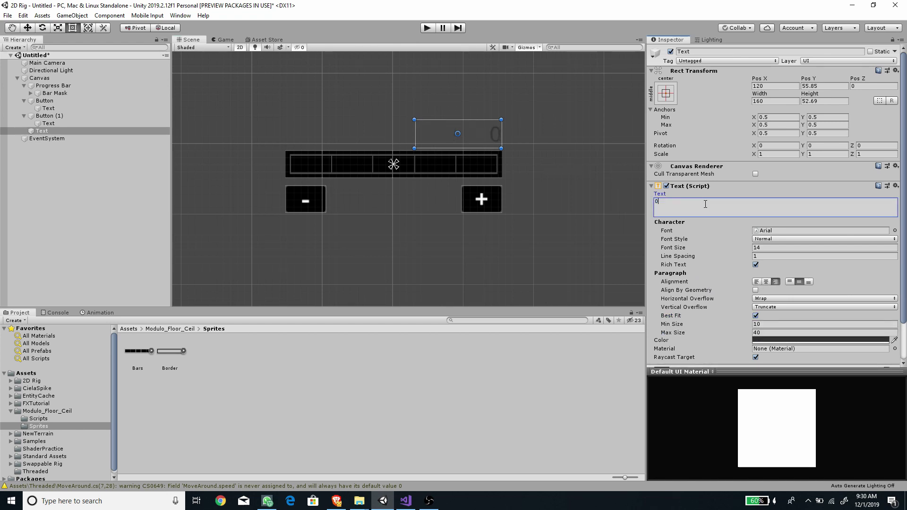
Set the colour of the 0 text above the bar to black (000000).
{"action": "left_click", "coordinate": [796, 340]}
{"action": "mouse_move", "coordinate": [704, 218]}
{"action": "left_mouse_down"}
{"action": "mouse_move", "coordinate": [708, 205]}
{"action": "mouse_move", "coordinate": [703, 219]}
{"action": "left_mouse_up"}
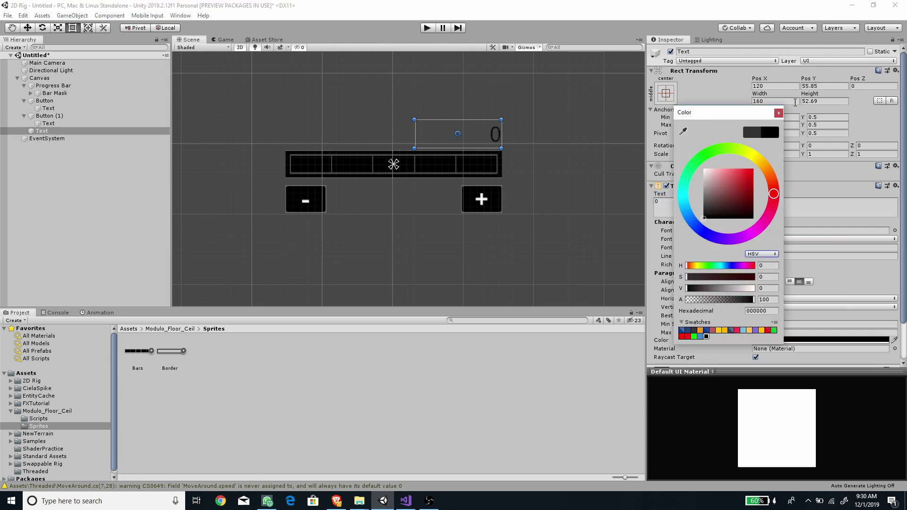
{"action": "left_click", "coordinate": [777, 115]}
Add the Modulo Bar script component to Progress Bar.
{"action": "left_click", "coordinate": [53, 86]}
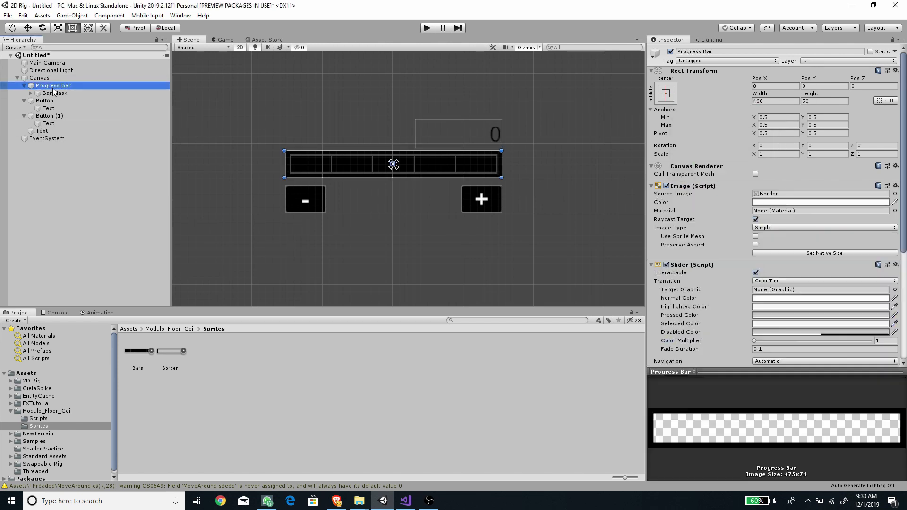
{"action": "scroll", "coordinate": [804, 319], "scroll_direction": "down", "scroll_amount": 5}
{"action": "left_click", "coordinate": [775, 358]}
{"action": "type", "text": "sc"}
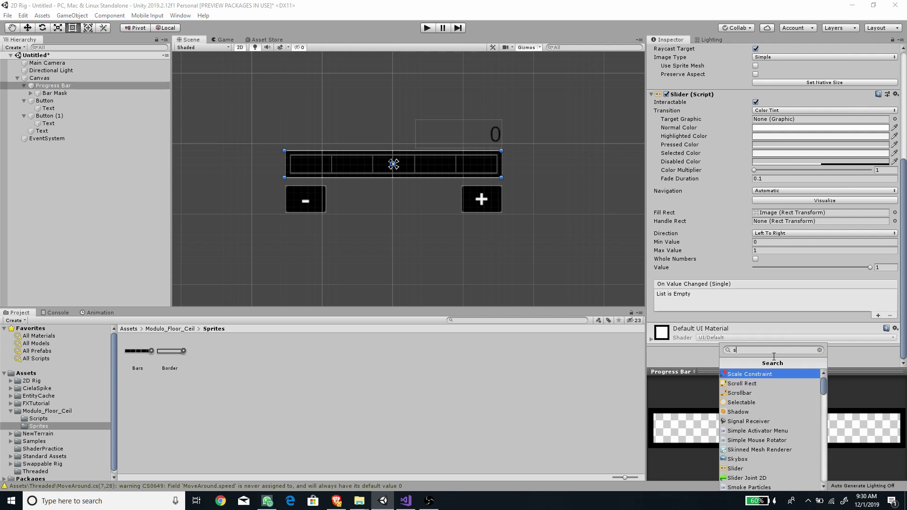
{"action": "key", "text": "BackSpace"}
{"action": "key", "text": "BackSpace"}
{"action": "type", "text": "modulo"}
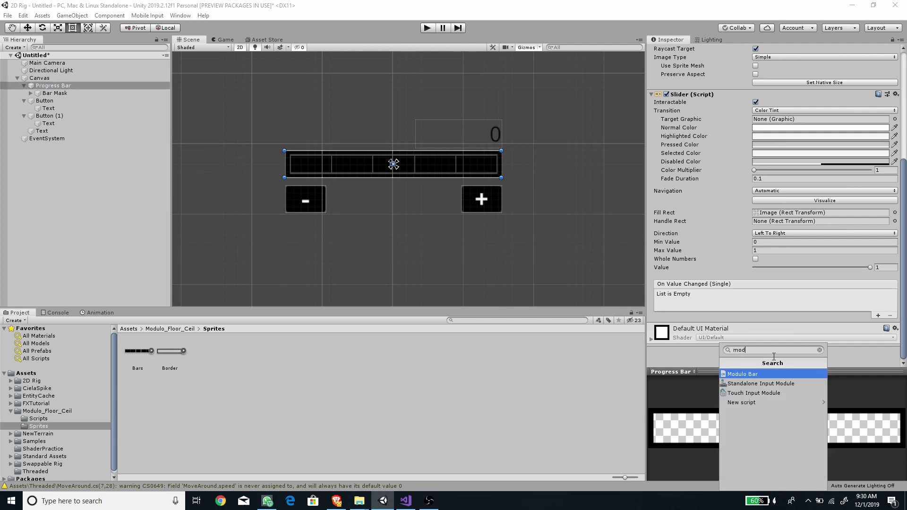
{"action": "key", "text": "Return"}
Assign Progress Bar's own Slider component to the Modulo Bar script's Progress Bar field.
{"action": "scroll", "coordinate": [773, 344], "scroll_direction": "down", "scroll_amount": 3}
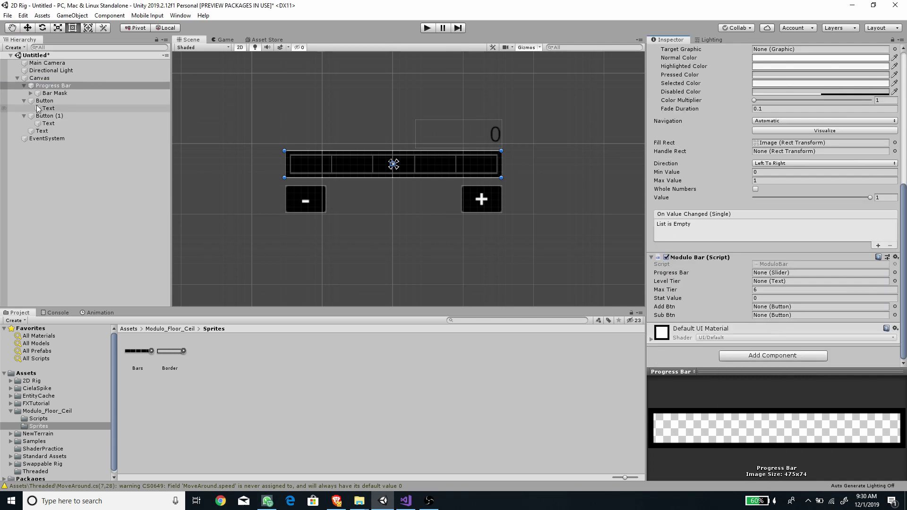
{"action": "scroll", "coordinate": [715, 157], "scroll_direction": "up", "scroll_amount": 7}
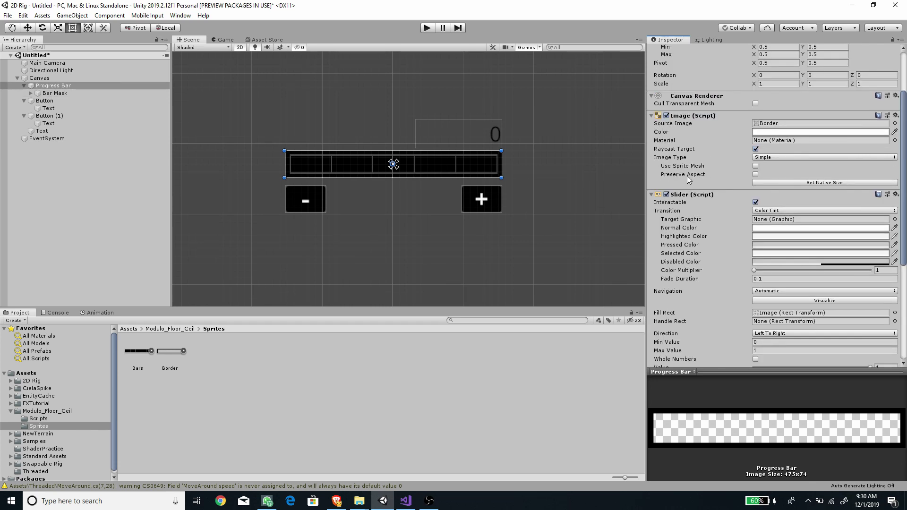
{"action": "scroll", "coordinate": [688, 179], "scroll_direction": "down", "scroll_amount": 4}
{"action": "left_click_drag", "start_coordinate": [692, 109], "coordinate": [784, 359]}
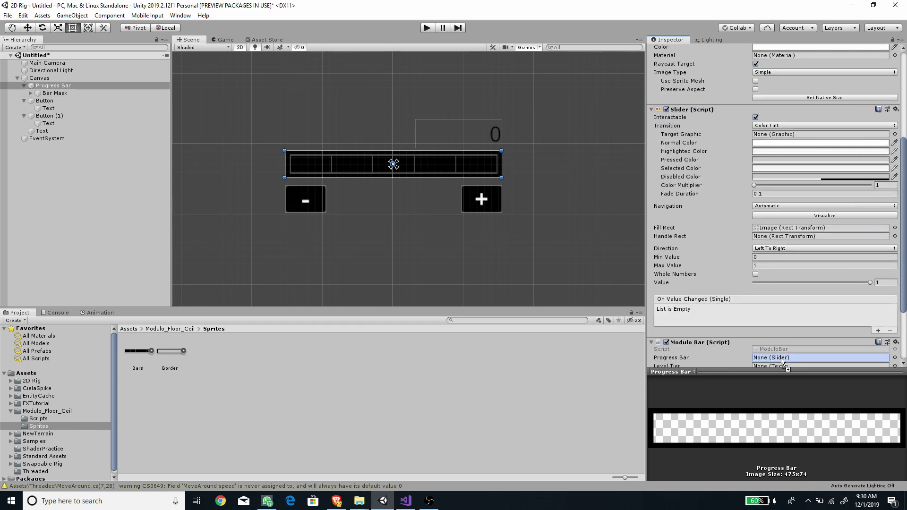
{"action": "scroll", "coordinate": [734, 313], "scroll_direction": "down", "scroll_amount": 4}
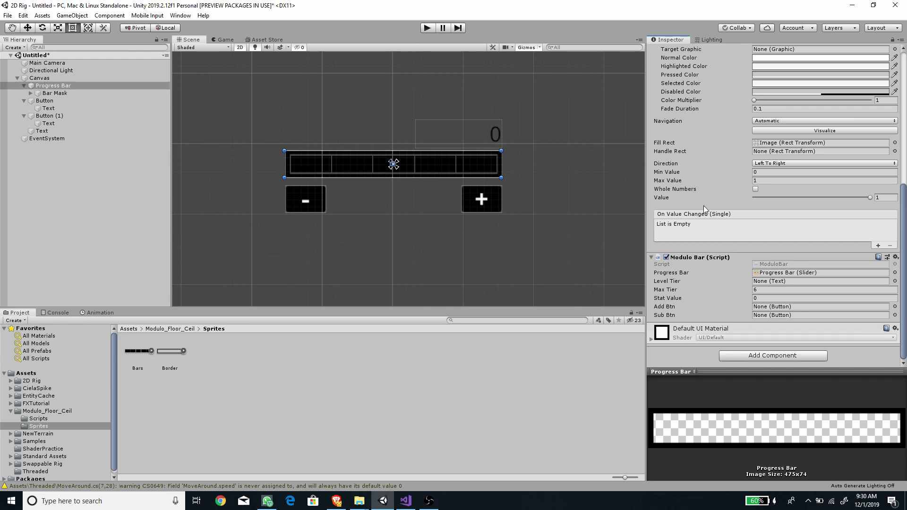
Set the slider's Max Value to 5, enable Whole Numbers and set its value to 0.
{"action": "left_click", "coordinate": [765, 181]}
{"action": "type", "text": "5"}
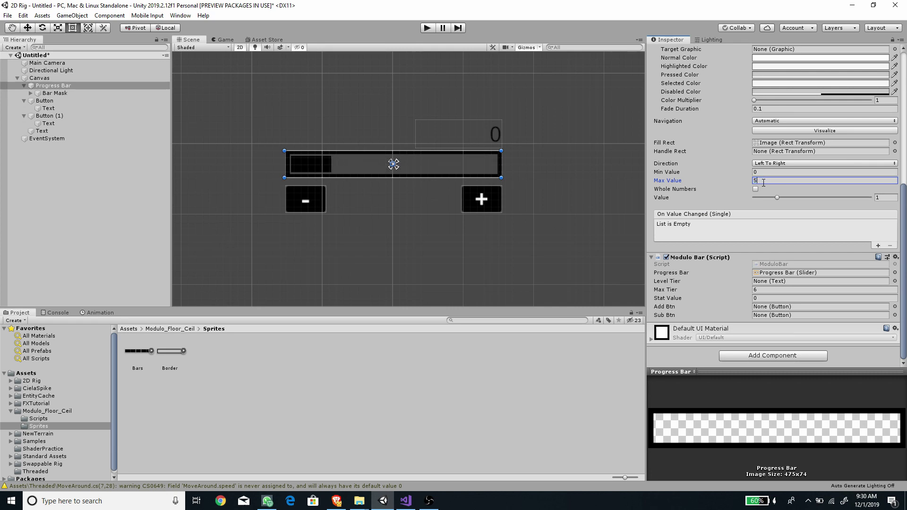
{"action": "left_click_drag", "start_coordinate": [777, 199], "coordinate": [664, 210]}
{"action": "left_click", "coordinate": [755, 190]}
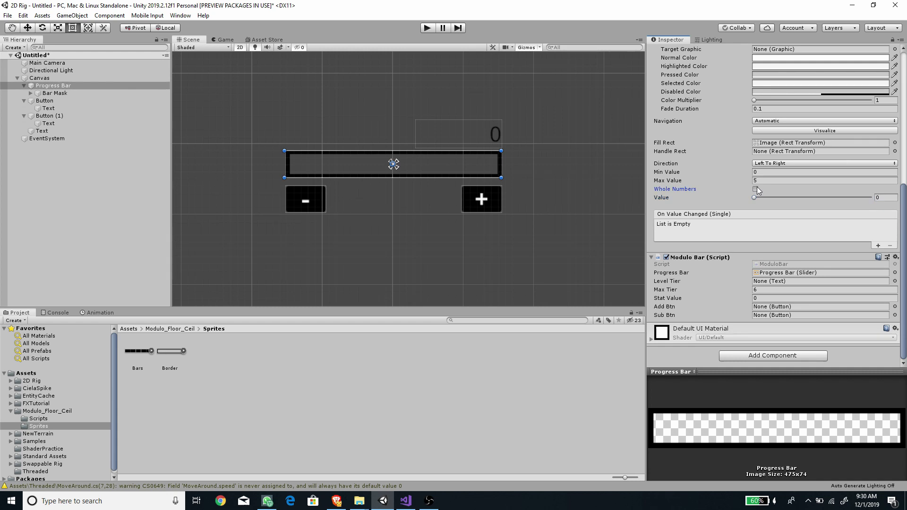
{"action": "mouse_move", "coordinate": [757, 199]}
{"action": "left_mouse_down"}
{"action": "mouse_move", "coordinate": [883, 188]}
{"action": "mouse_move", "coordinate": [748, 204]}
{"action": "left_mouse_up"}
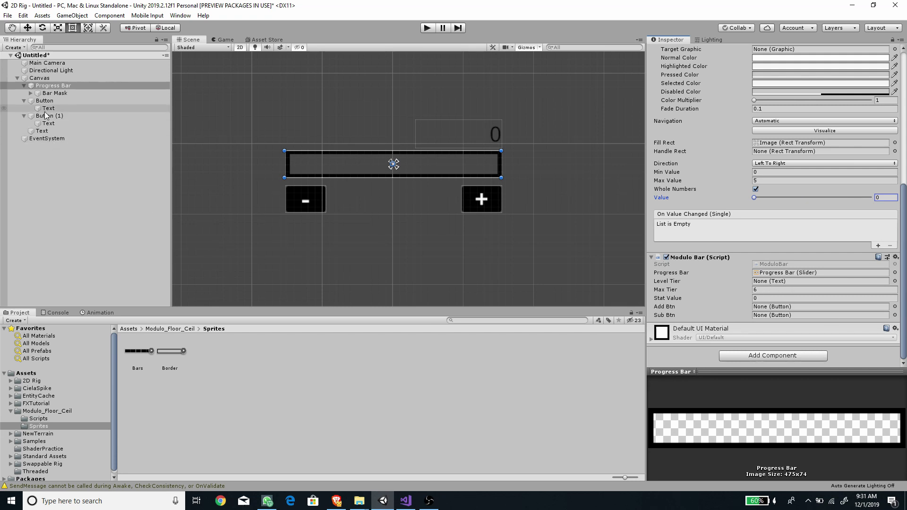
In the Modulo Bar script, assign Text as Level Tier, Button as Add Btn and Button (1) as Sub Btn.
{"action": "left_click_drag", "start_coordinate": [34, 134], "coordinate": [761, 287]}
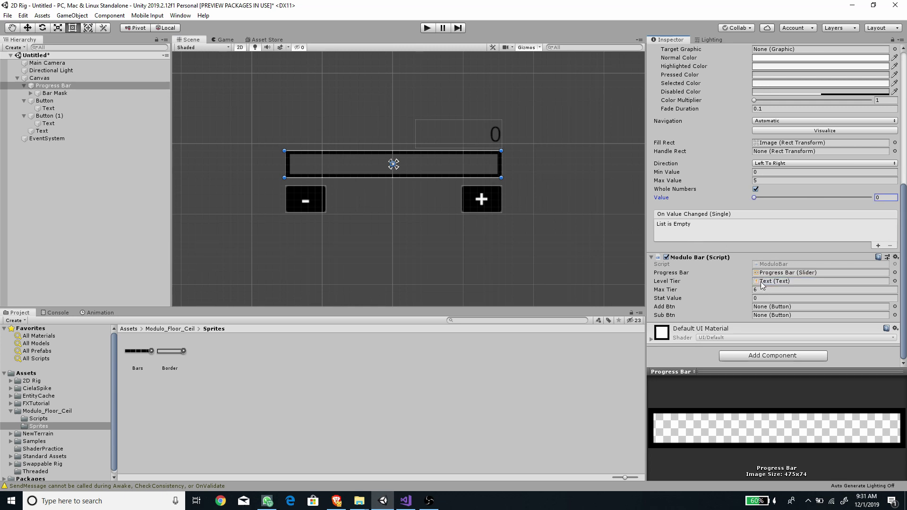
{"action": "left_click", "coordinate": [51, 102]}
{"action": "left_click_drag", "start_coordinate": [52, 105], "coordinate": [761, 306]}
{"action": "left_click_drag", "start_coordinate": [43, 119], "coordinate": [770, 315]}
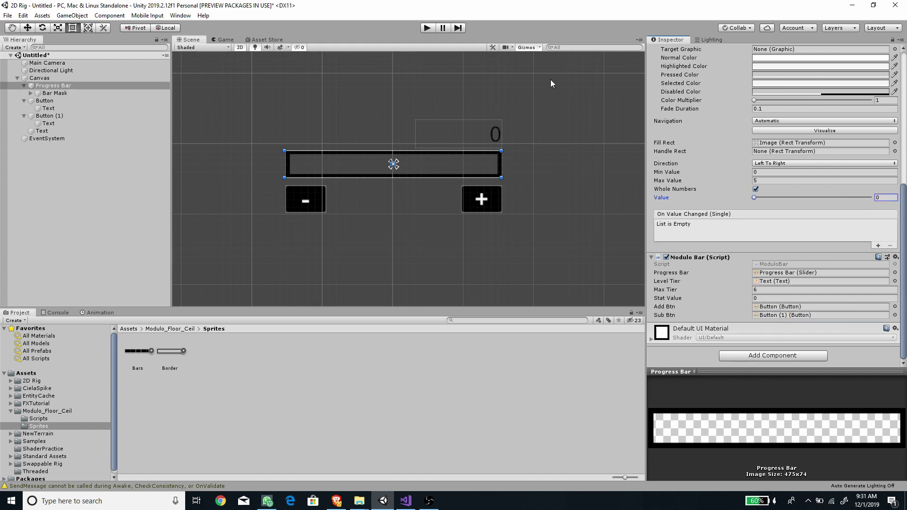
Play the scene and test the progress bar by raising it repeatedly with the + button and lowering it with the - button.
{"action": "left_click", "coordinate": [427, 28]}
{"action": "left_click", "coordinate": [473, 208]}
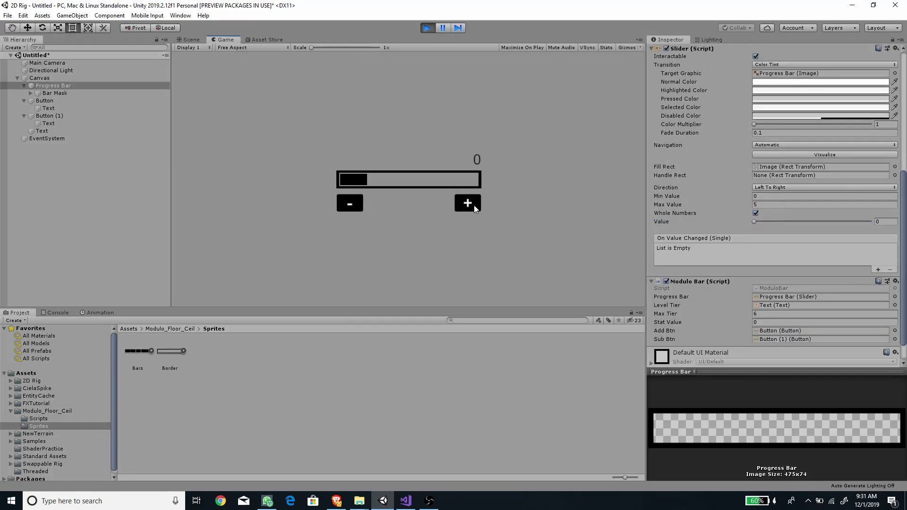
{"action": "left_click", "coordinate": [474, 207]}
{"action": "left_click", "coordinate": [473, 207]}
{"action": "left_click", "coordinate": [474, 208]}
{"action": "left_click", "coordinate": [474, 208]}
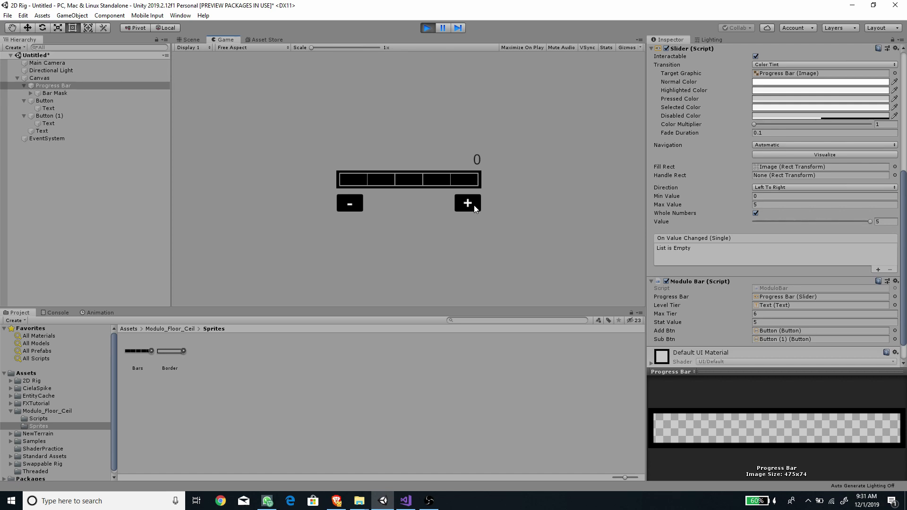
{"action": "left_click", "coordinate": [473, 208]}
{"action": "left_click", "coordinate": [474, 209]}
{"action": "left_click", "coordinate": [474, 209]}
{"action": "left_click", "coordinate": [475, 208]}
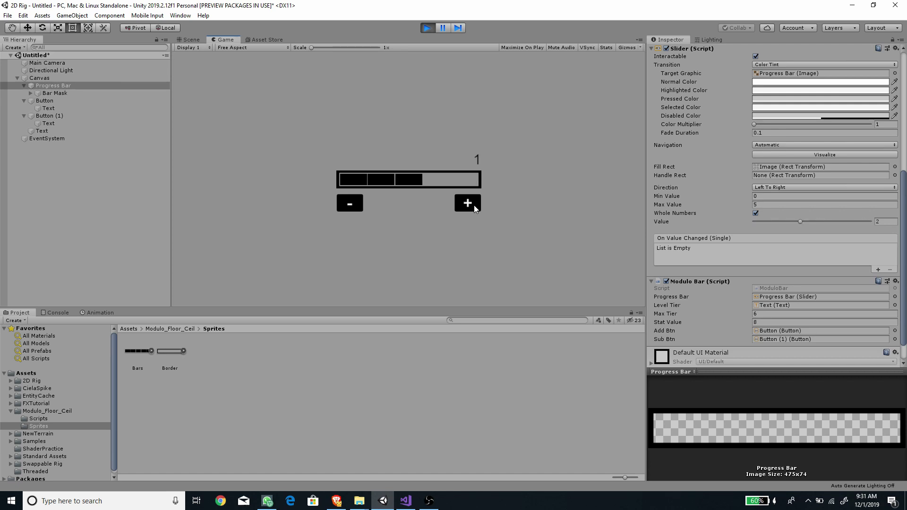
{"action": "left_click", "coordinate": [474, 209]}
{"action": "left_click", "coordinate": [474, 208]}
{"action": "left_click", "coordinate": [474, 208]}
{"action": "left_click", "coordinate": [475, 208]}
{"action": "left_click", "coordinate": [474, 209]}
{"action": "left_click", "coordinate": [474, 208]}
{"action": "left_click", "coordinate": [474, 208]}
{"action": "left_click", "coordinate": [474, 208]}
{"action": "left_click", "coordinate": [474, 208]}
{"action": "left_click", "coordinate": [353, 208]}
{"action": "left_click", "coordinate": [353, 208]}
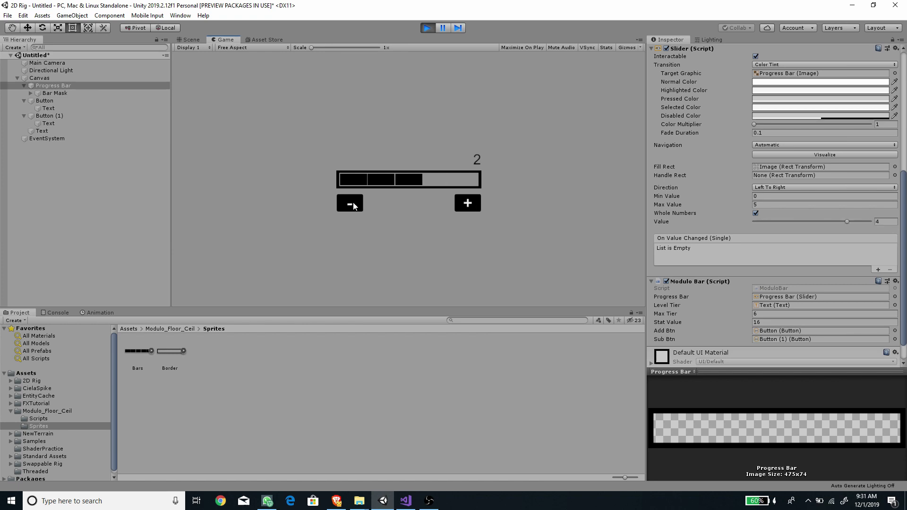